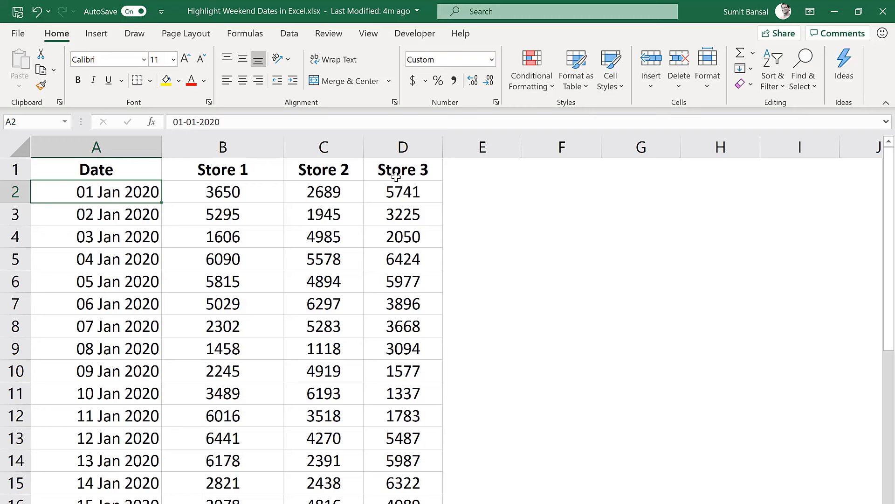
- Add the column header "Weekday" in cell E1, beside the Store 3 column
left_click(476, 166)
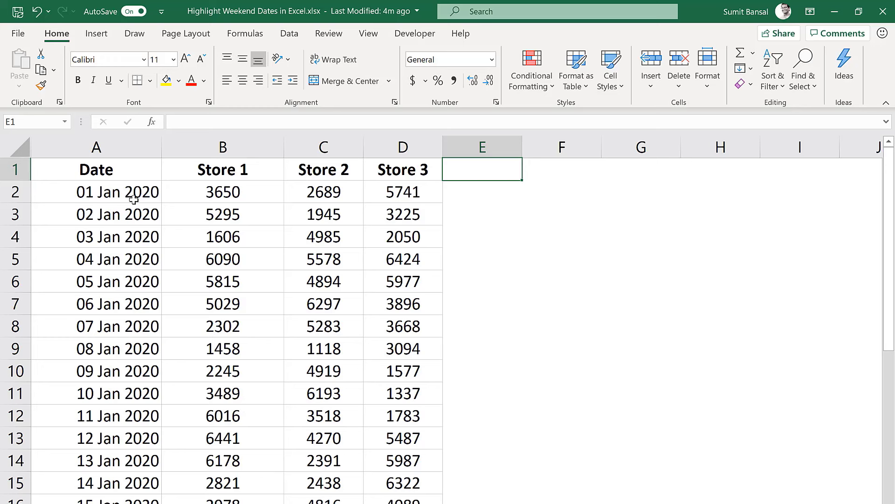
type("Weekday")
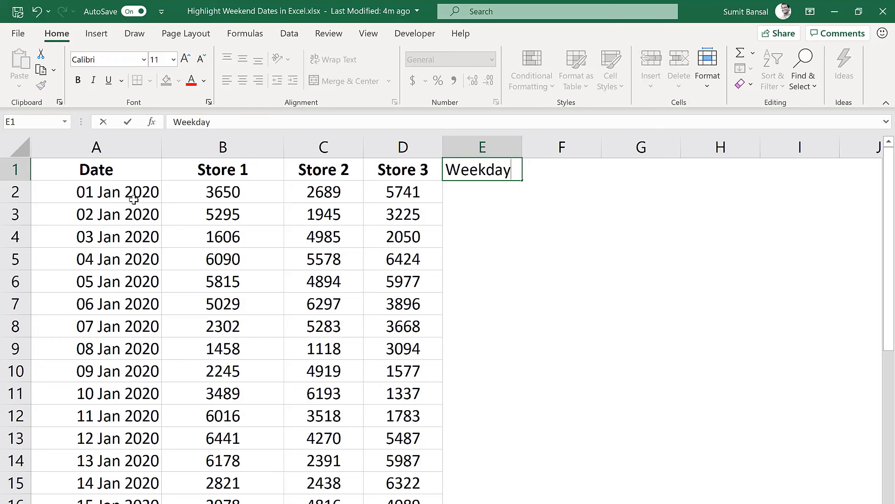
key("Return")
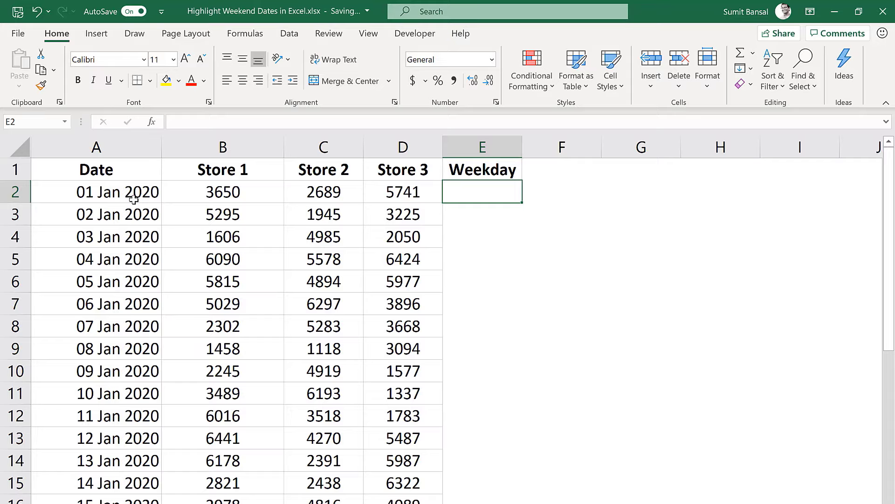
- Enter the formula =TEXT(A2,"DDDD") in cell E2 to get the weekday name of the first date
type("=tex")
key("Tab")
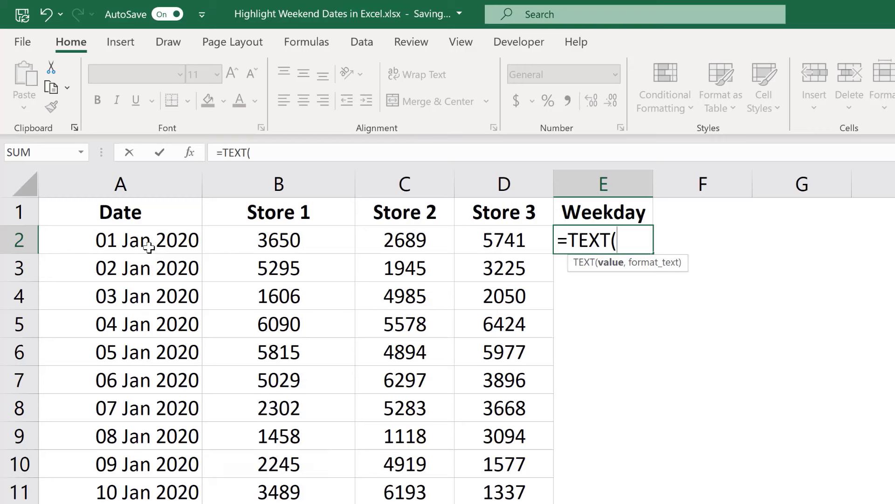
left_click(148, 247)
type(",")
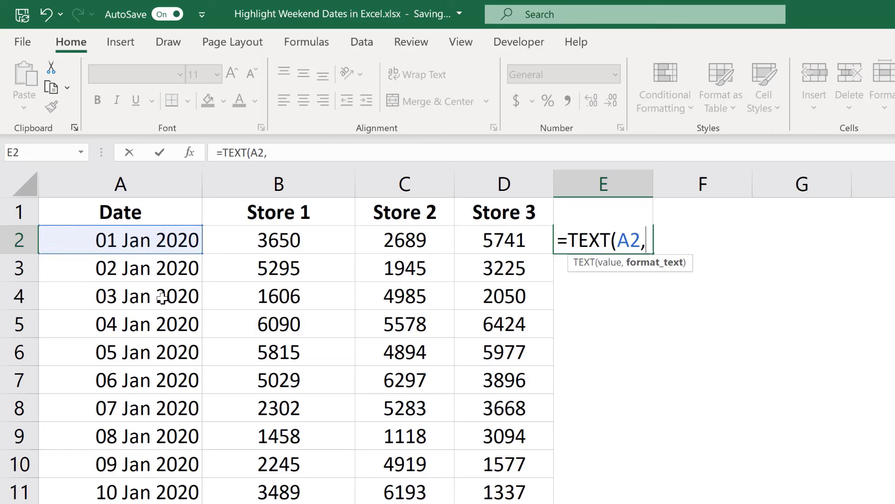
type("\"D")
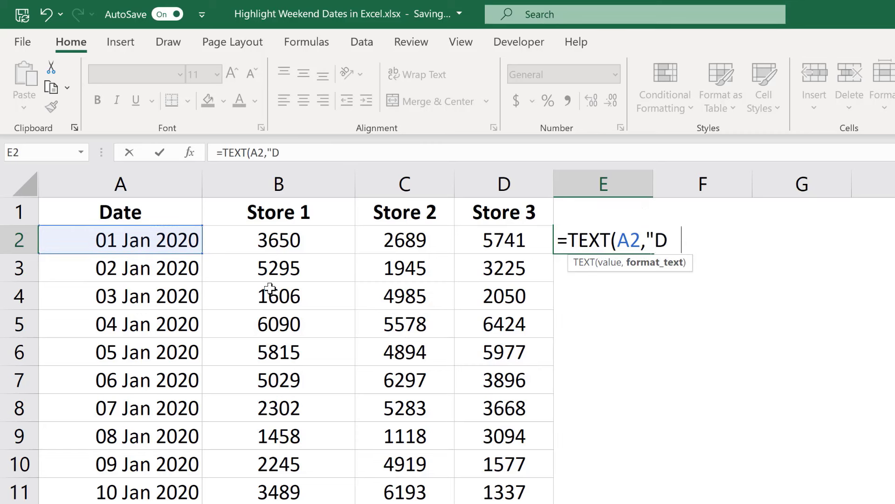
type("DDD\")")
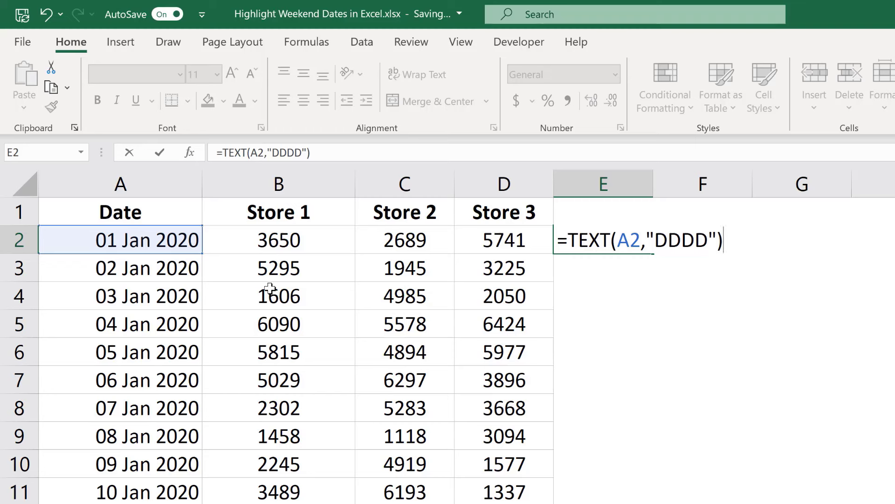
key("Return")
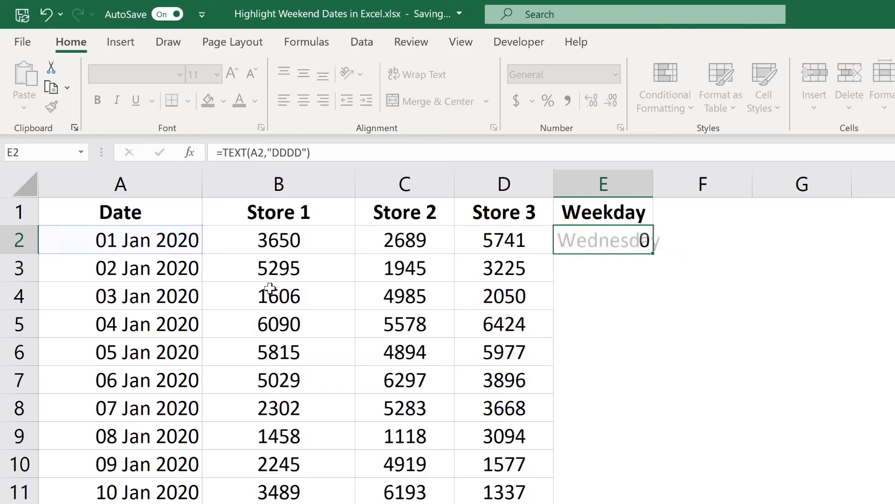
- Fill the weekday name formula from E2 down column E for all the dates
left_click(625, 238)
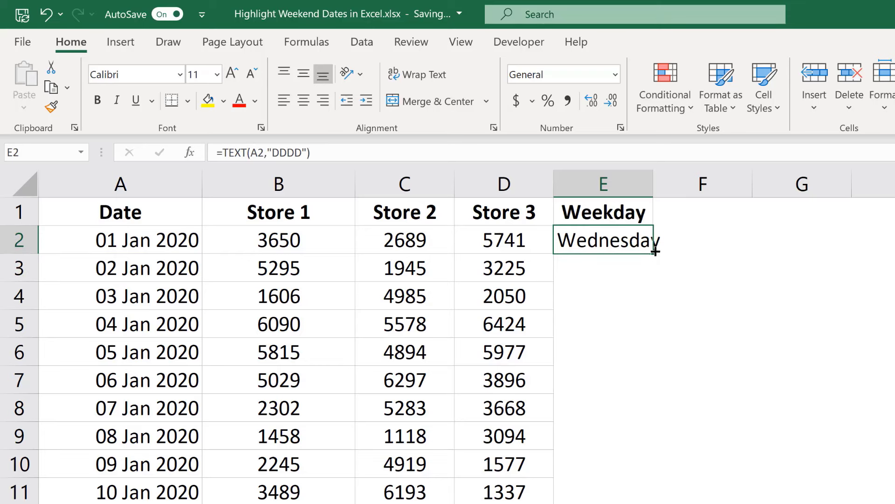
double_click(654, 254)
scroll(628, 319, "down", 1)
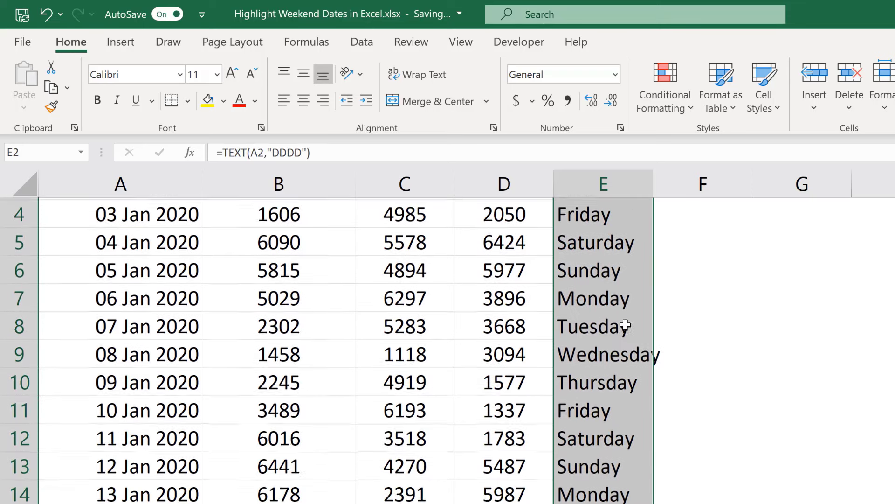
scroll(602, 308, "up", 1)
left_click_drag(600, 324, 612, 352)
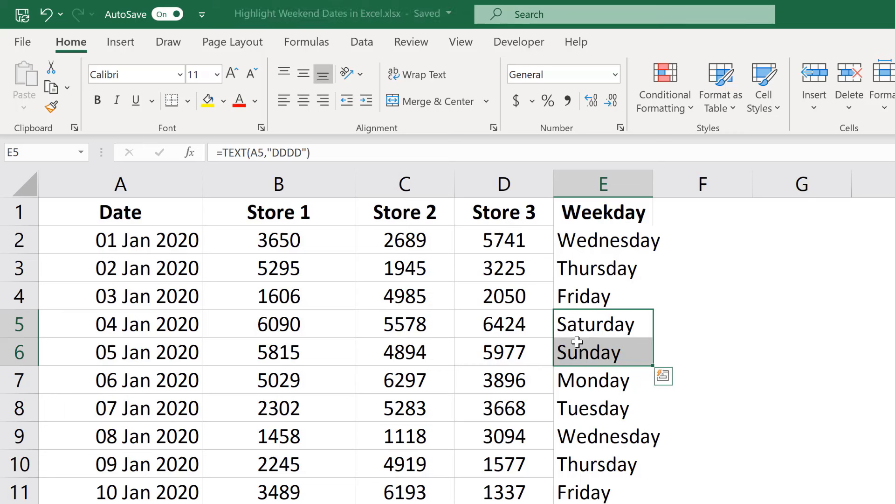
- Add the column header "Weekday #" in cell F1
left_click(685, 216)
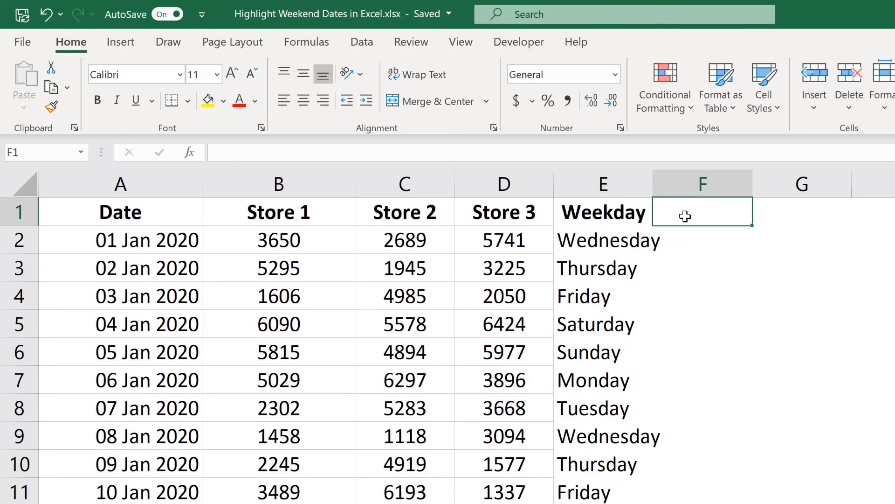
type("Weekday")
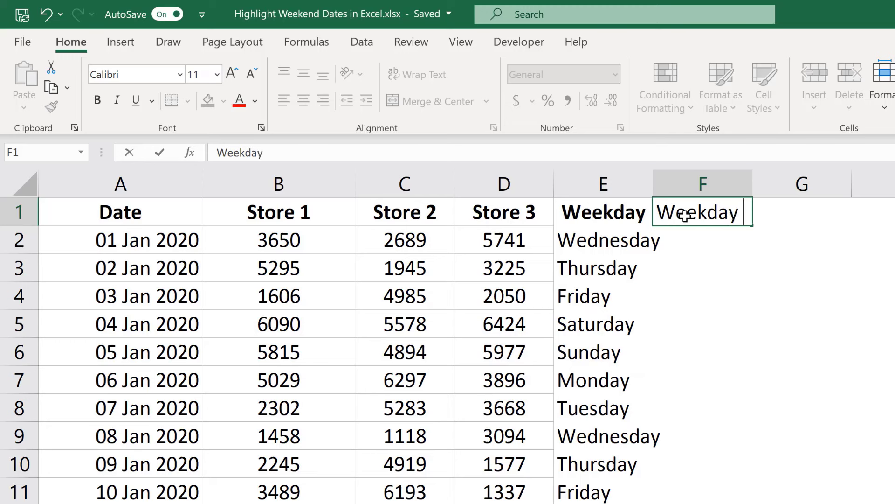
type(" #")
key("Return")
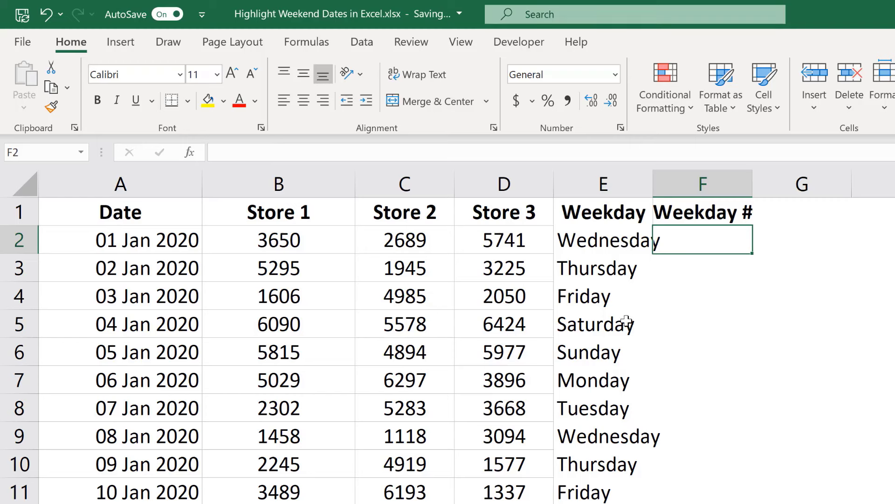
- Enter the formula =WEEKDAY(A2,2) in cell F2 so weekday numbers run from 1 (Monday) through 7 (Sunday)
type("=week")
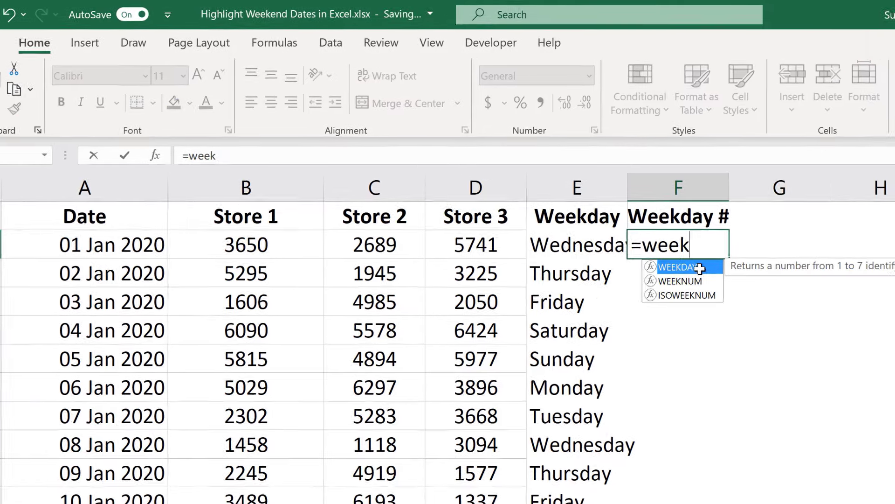
key("Tab")
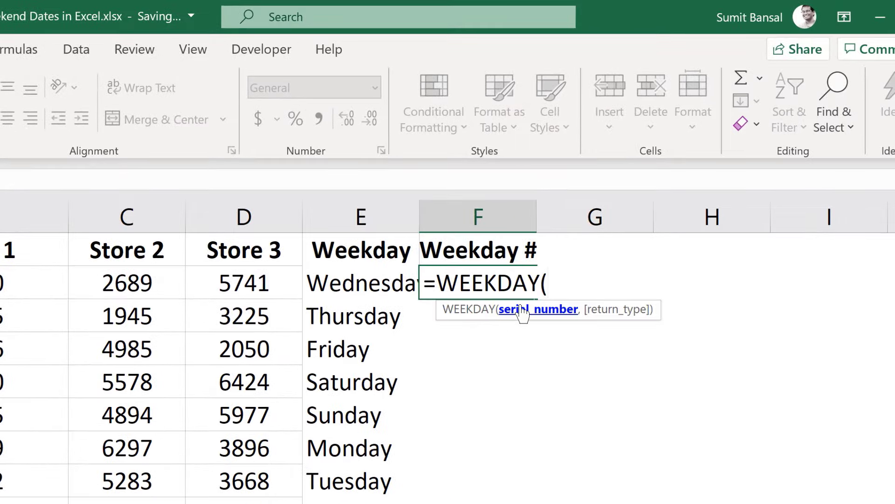
type("A2")
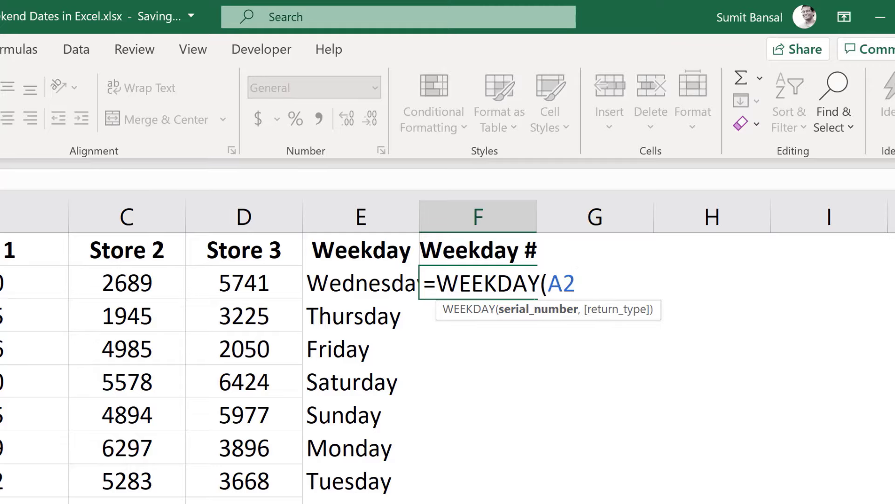
type(",")
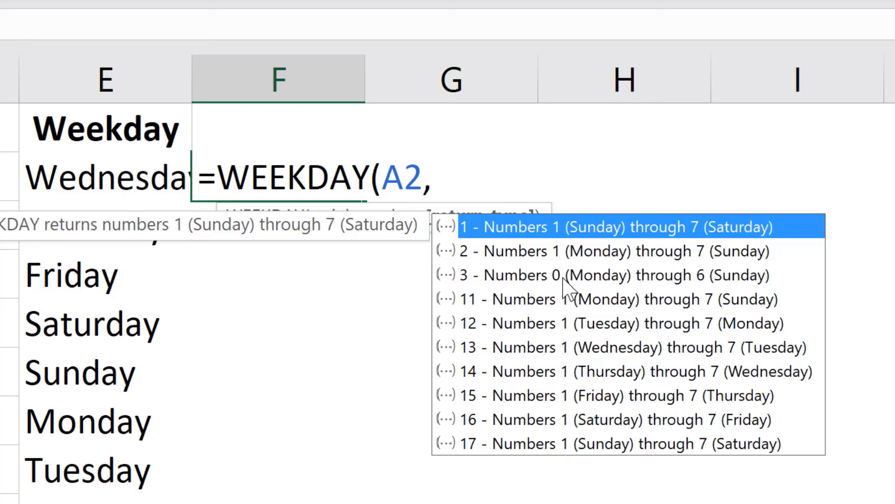
type("2)")
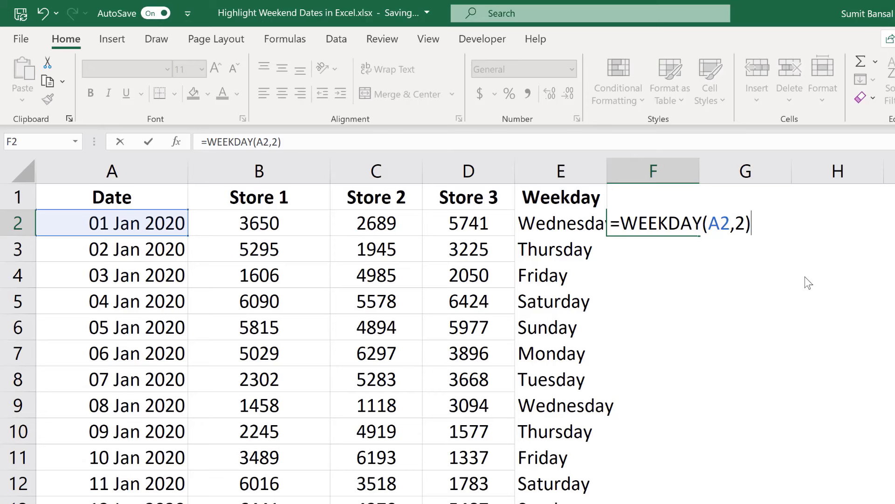
key("Return")
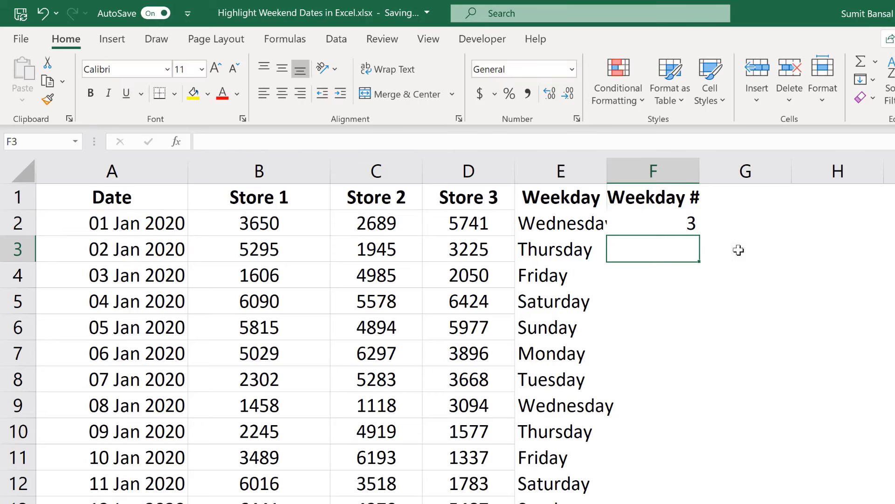
- Fill the weekday number formula from F2 down the column and autofit the widths of columns E and F
left_click(693, 226)
double_click(700, 236)
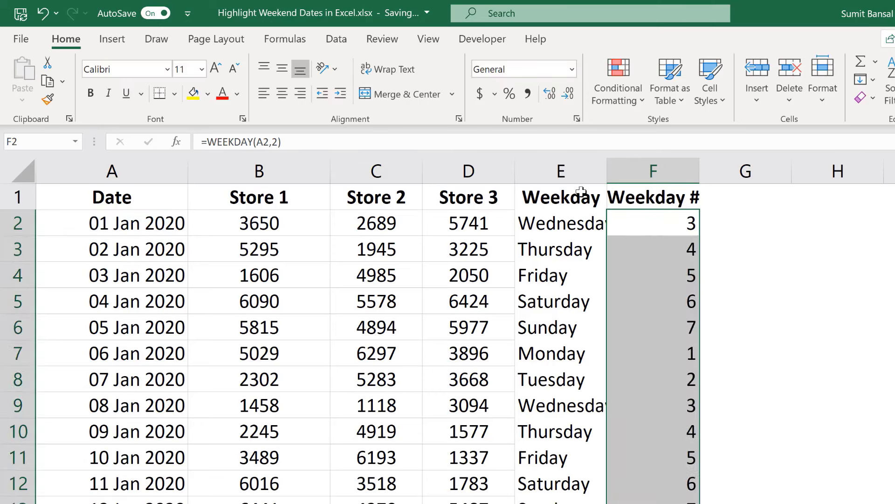
left_click_drag(578, 171, 760, 171)
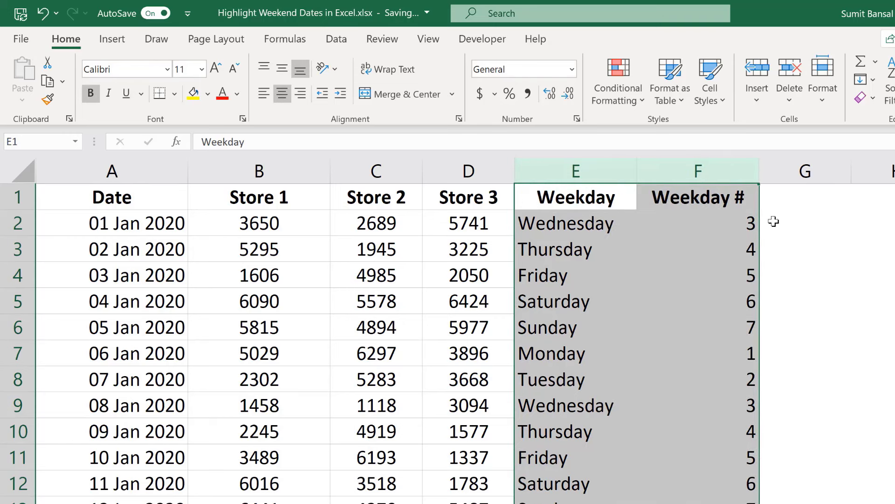
left_click(560, 308)
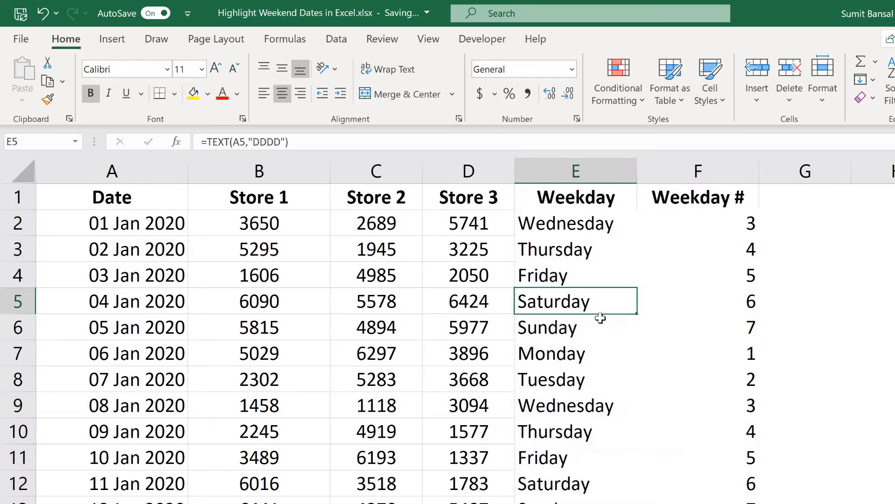
left_click_drag(600, 318, 750, 323)
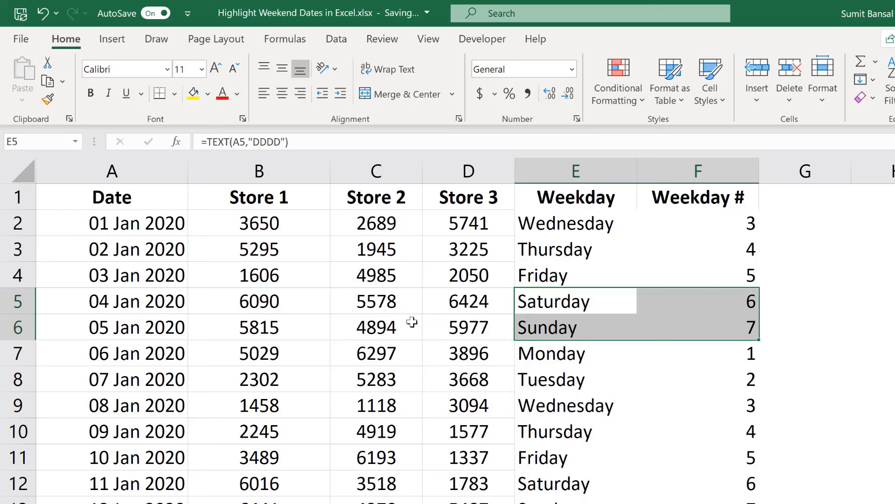
left_click_drag(576, 171, 681, 171)
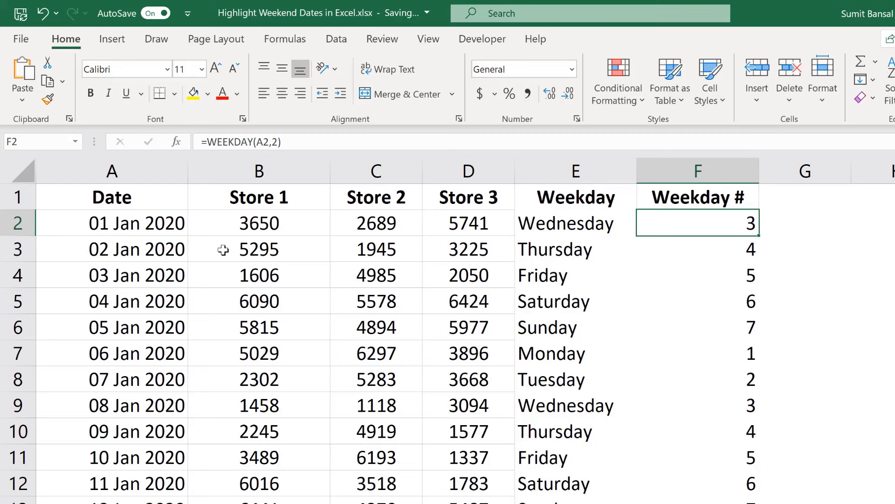
- Start a formula-based conditional formatting rule for the dates in A2:A32 with the formula =WEEKDAY(A2,2)>5
left_click(122, 226)
key("ctrl+shift+Down")
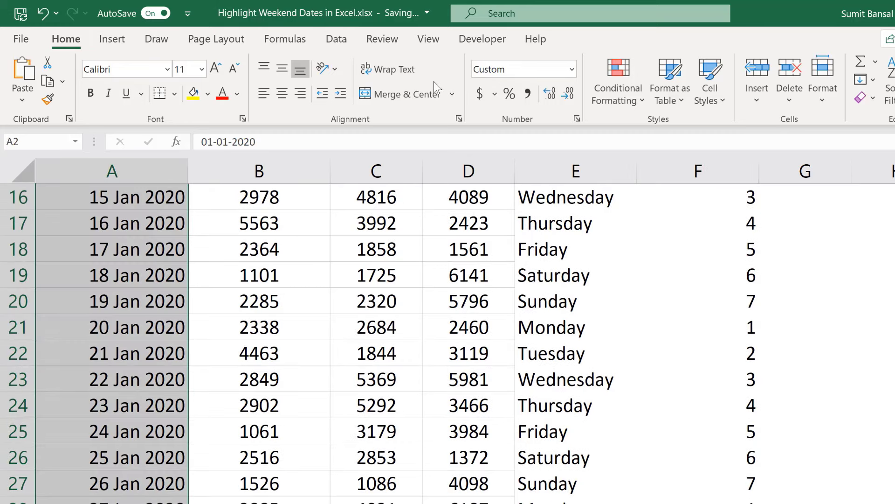
left_click(620, 100)
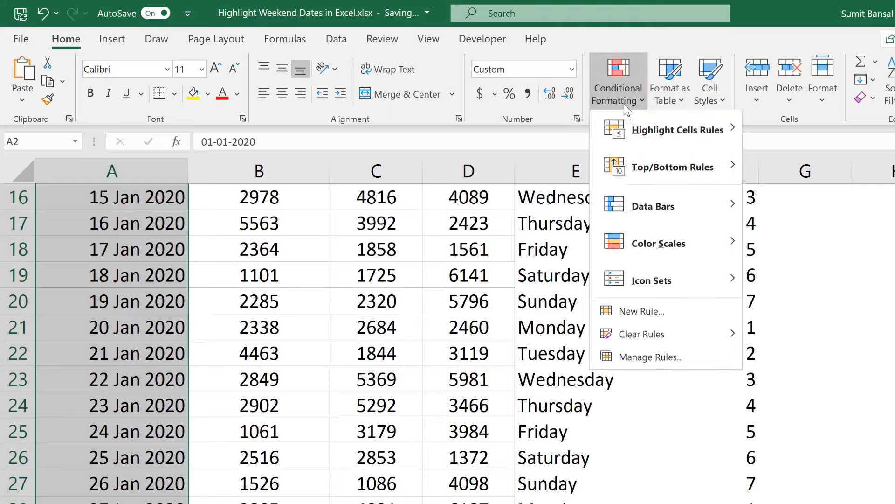
left_click(662, 314)
left_click_drag(324, 100, 399, 176)
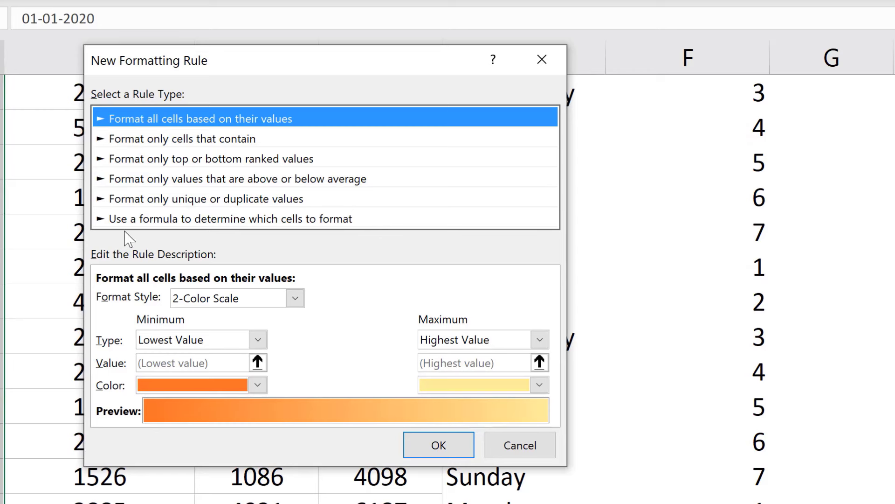
left_click(158, 228)
left_click(203, 296)
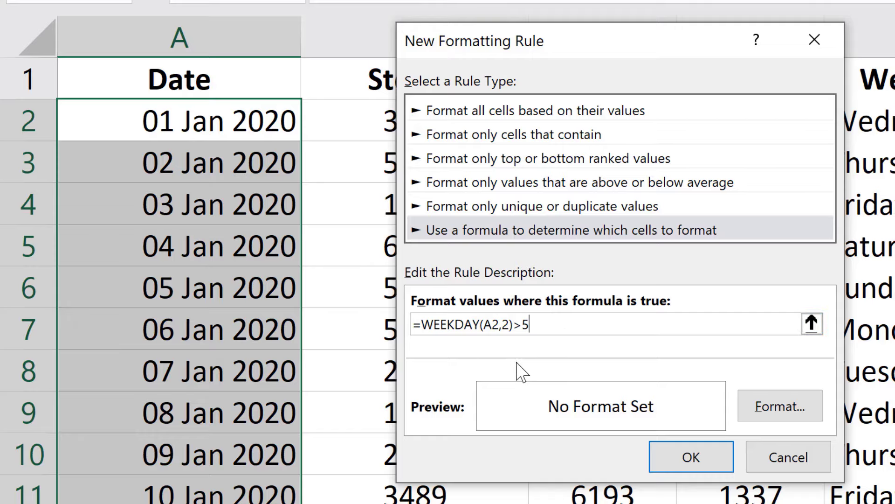
- Give the rule an orange background fill, apply it and check the highlighted weekend dates in column A
left_click(782, 414)
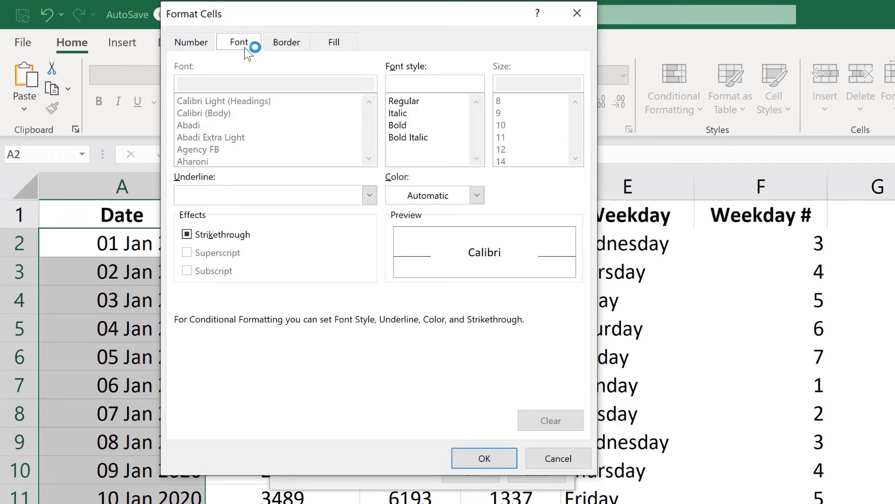
left_click(334, 43)
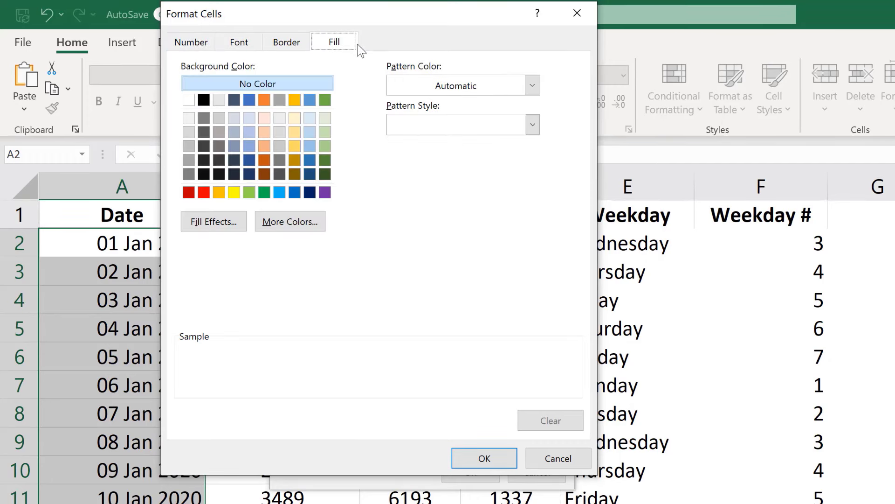
left_click(219, 192)
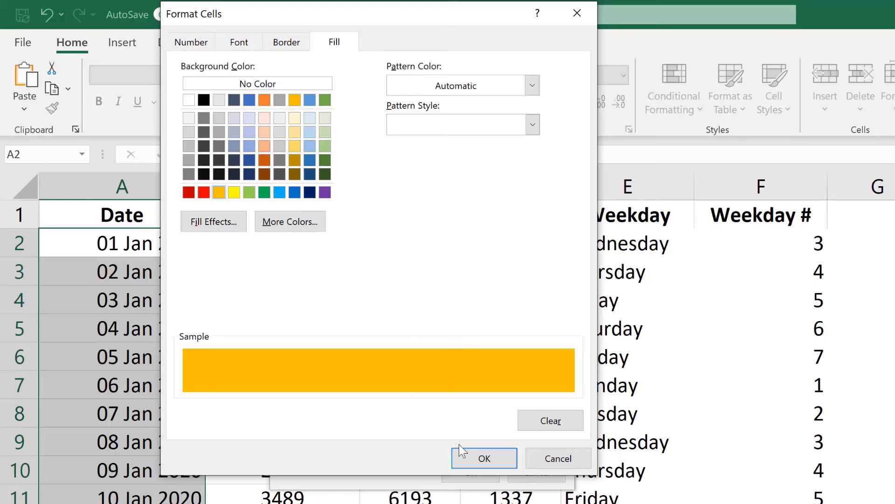
left_click(467, 456)
left_click(480, 475)
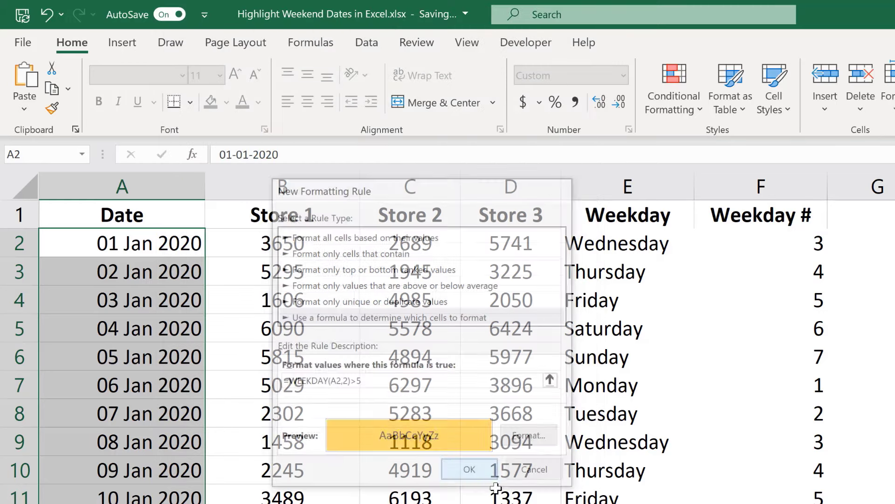
left_click_drag(150, 330, 156, 359)
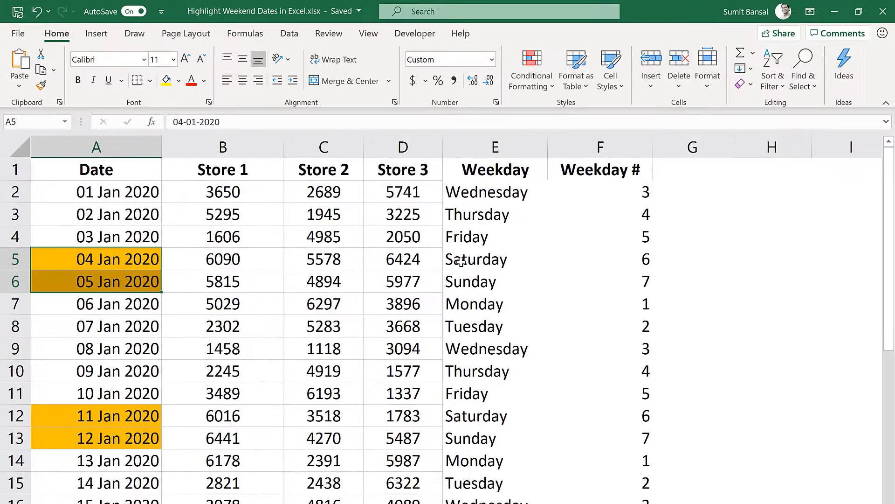
scroll(168, 382, "down", 10)
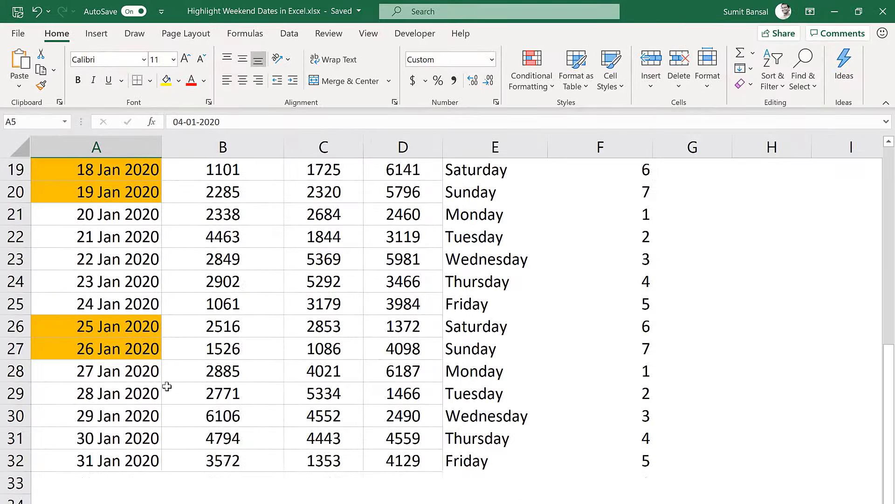
- Select the data range A2:D32 and start a new conditional formatting rule that uses a formula
scroll(167, 386, "up", 5)
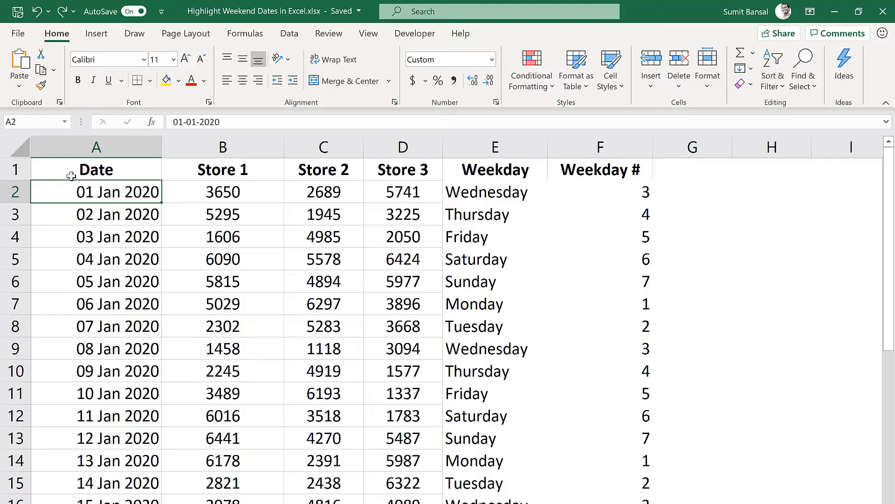
key("shift+Right")
key("shift+Right")
key("shift+Right")
key("ctrl+shift+Down")
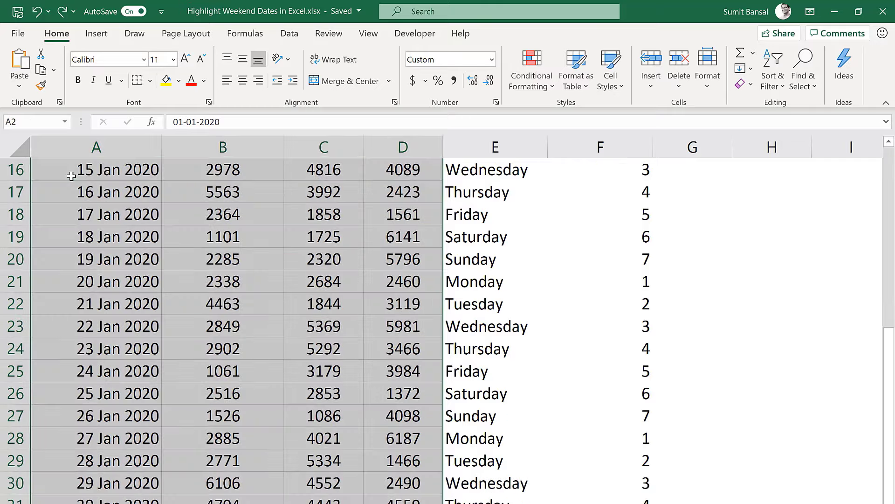
scroll(207, 253, "up", 5)
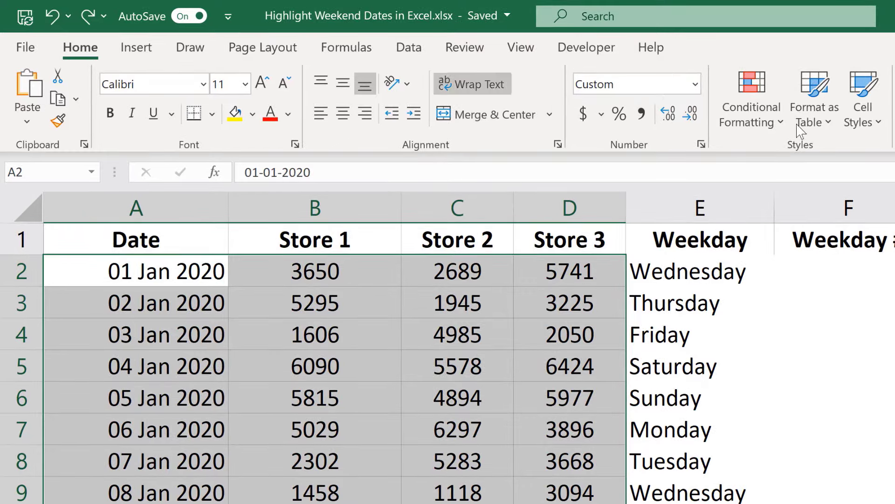
left_click(786, 130)
left_click(813, 376)
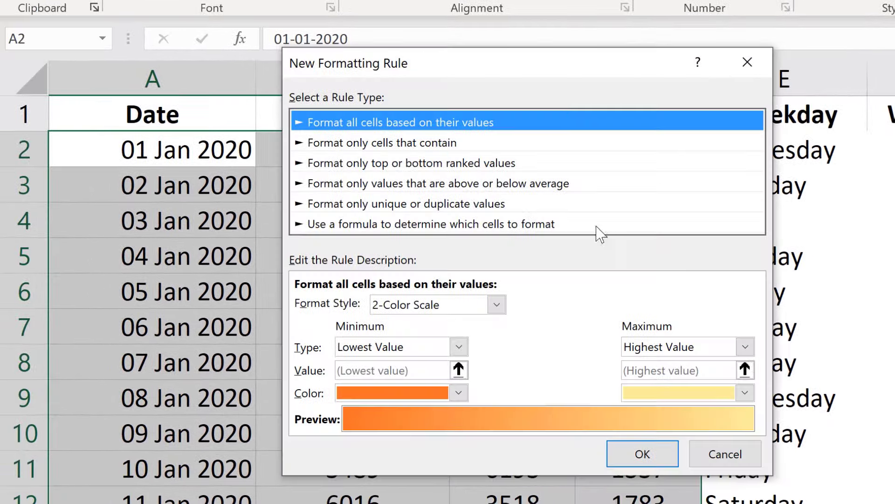
left_click_drag(536, 75, 632, 123)
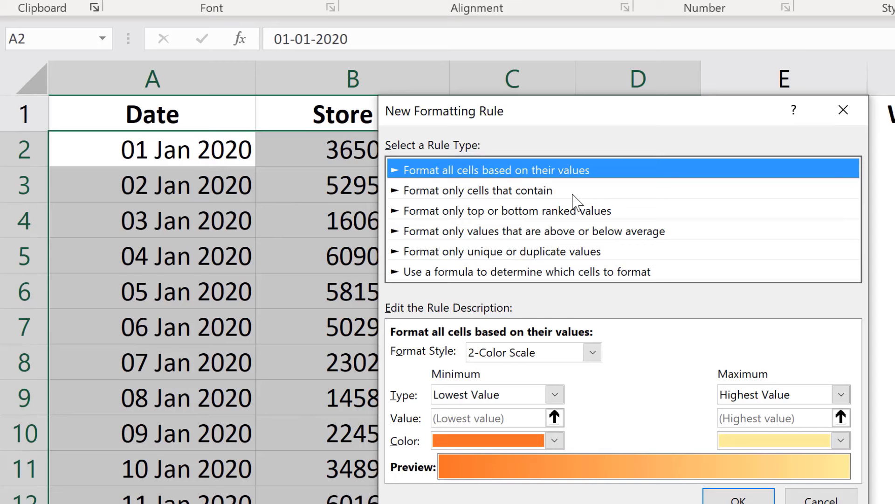
left_click(490, 273)
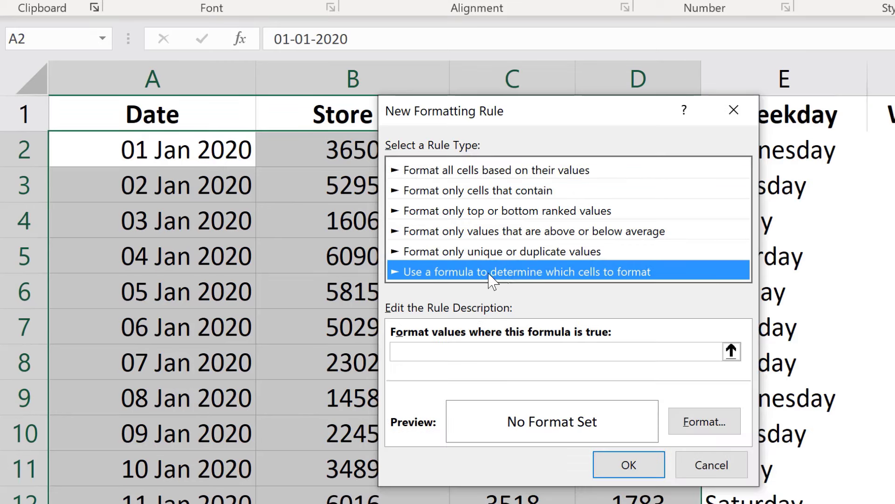
- Enter the rule formula =WEEKDAY($A2,2)>5 with the column reference locked
left_click(523, 357)
type("=WEEKDAY(A2,2)")
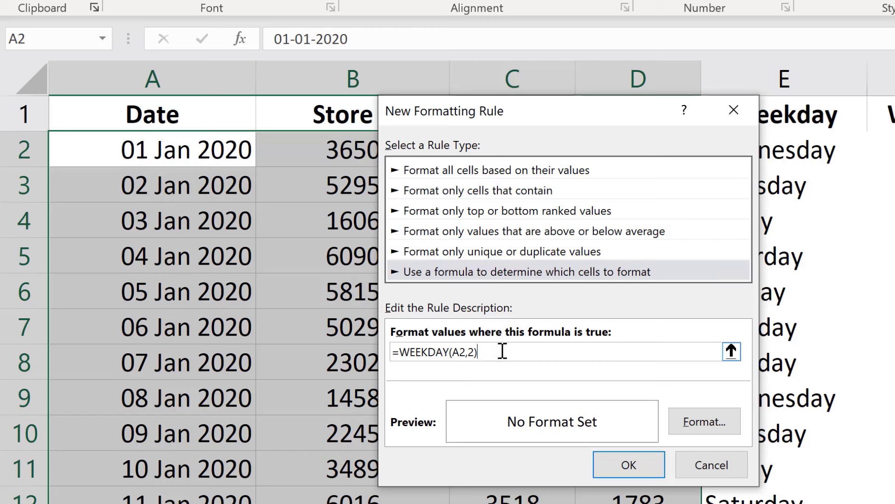
type(">5")
left_click_drag(526, 120, 697, 134)
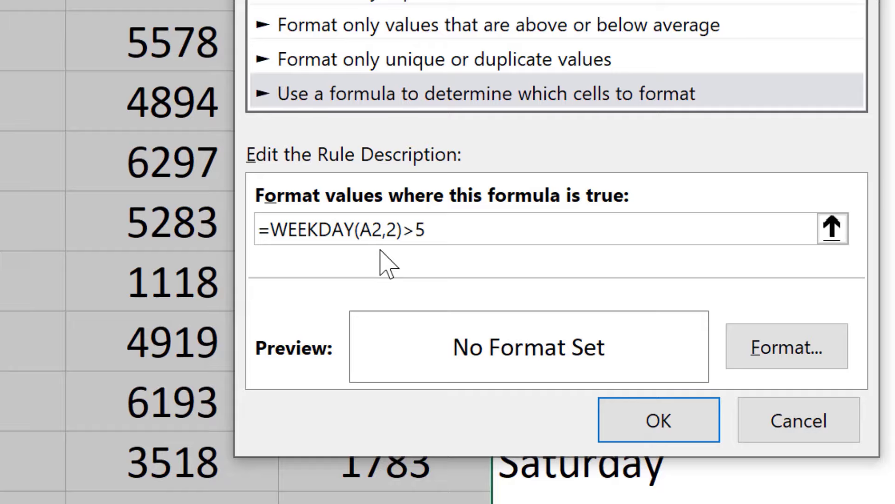
type("$")
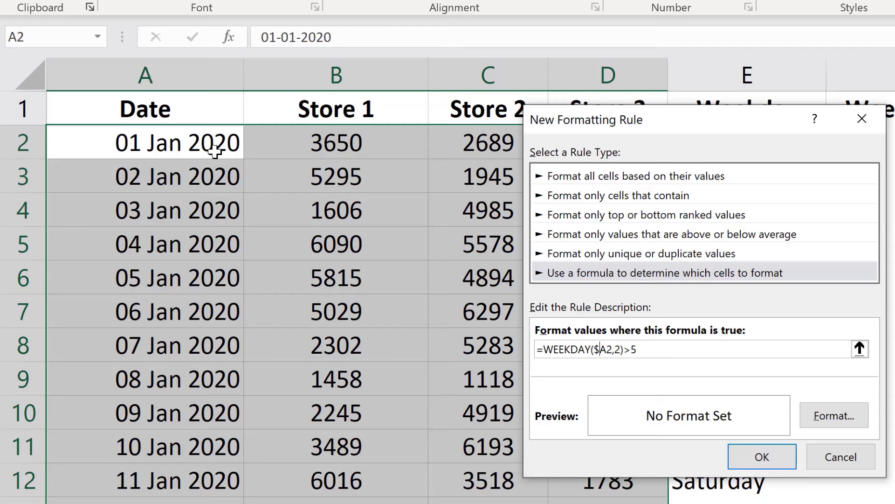
- Give the rule an orange background fill, apply it and check the highlighted weekend rows across columns A to D
left_click(825, 415)
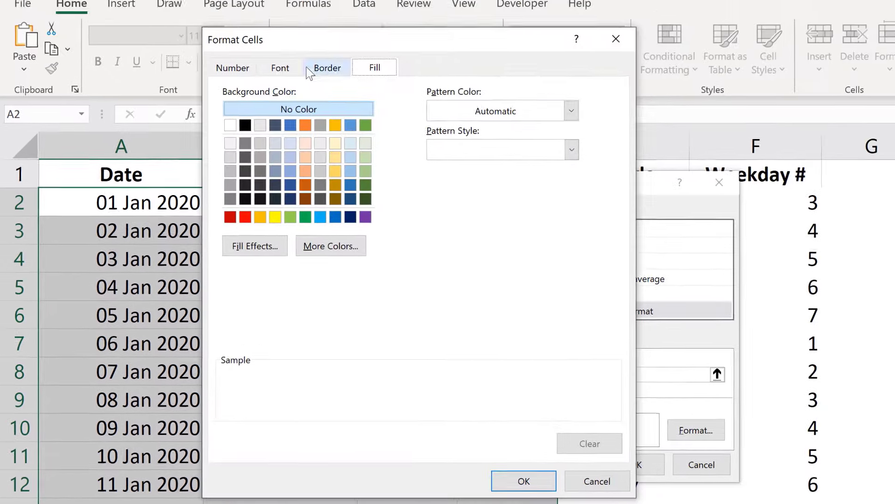
left_click(260, 217)
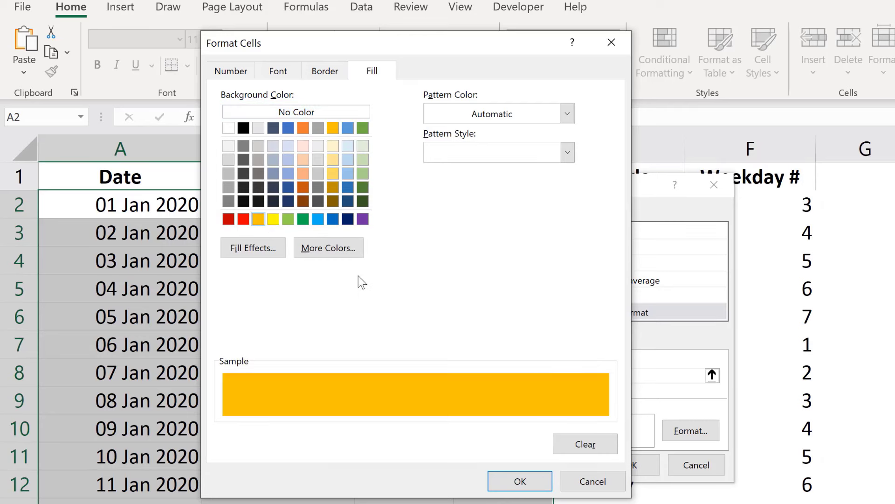
left_click(513, 482)
left_click(629, 464)
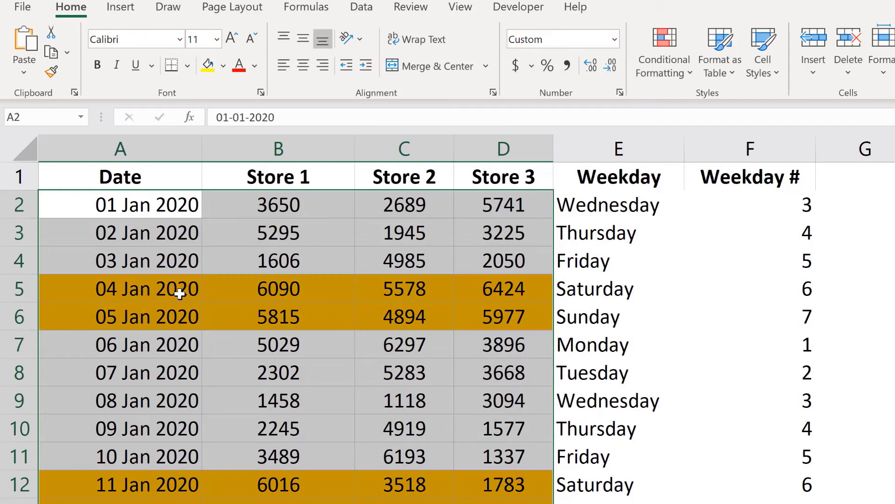
scroll(444, 316, "down", 2)
scroll(444, 316, "up", 2)
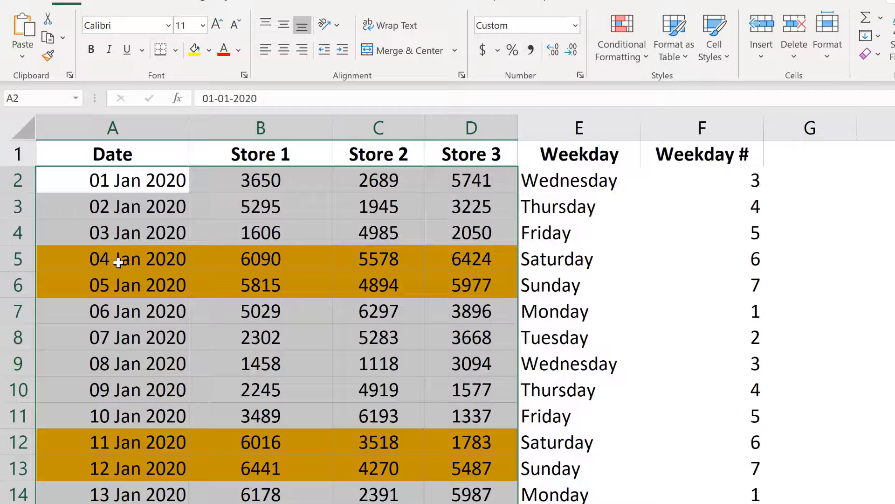
left_click(117, 293)
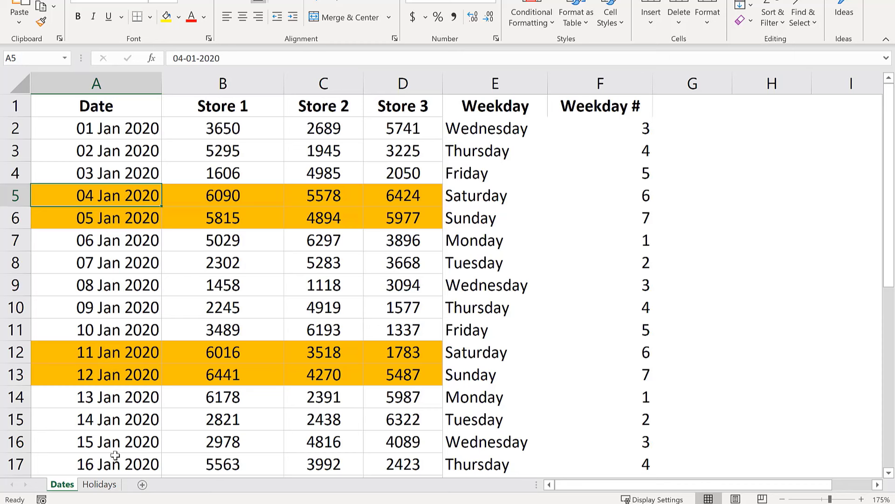
- Examine the holiday dates in B2:B12 of the Holidays sheet and return to the Dates sheet
left_click(100, 485)
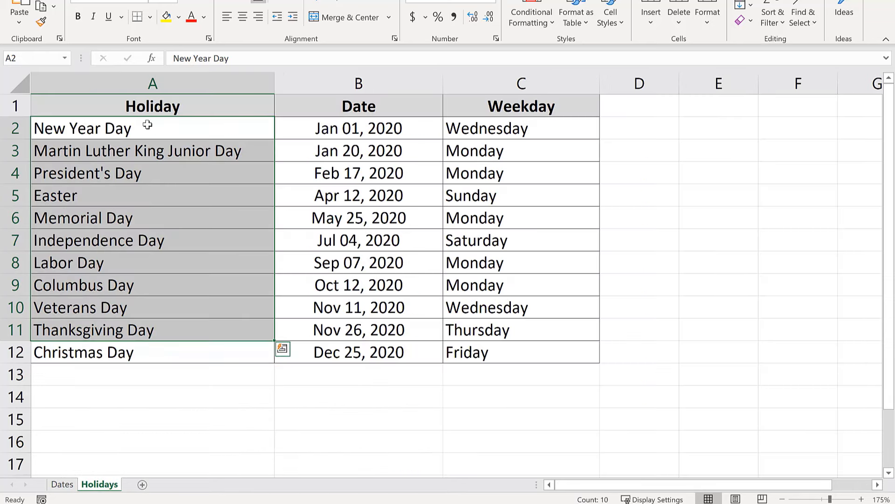
left_click_drag(313, 124, 300, 356)
left_click(62, 484)
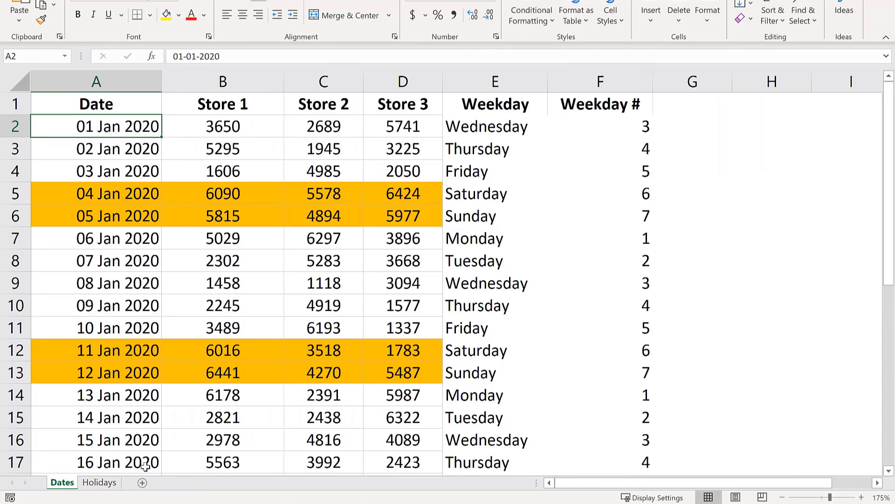
left_click(99, 482)
left_click(65, 485)
- Delete the Weekday and Weekday # helper columns E and F, and widen the empty column E
left_click_drag(472, 83, 575, 79)
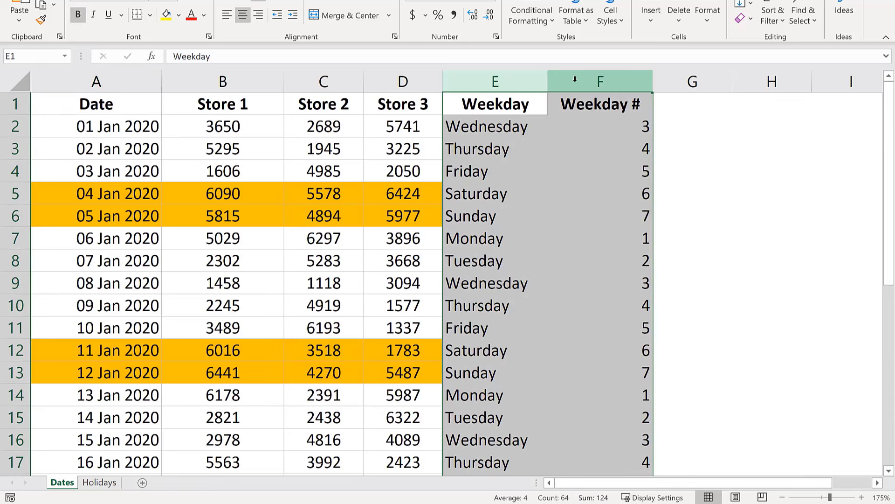
right_click(575, 79)
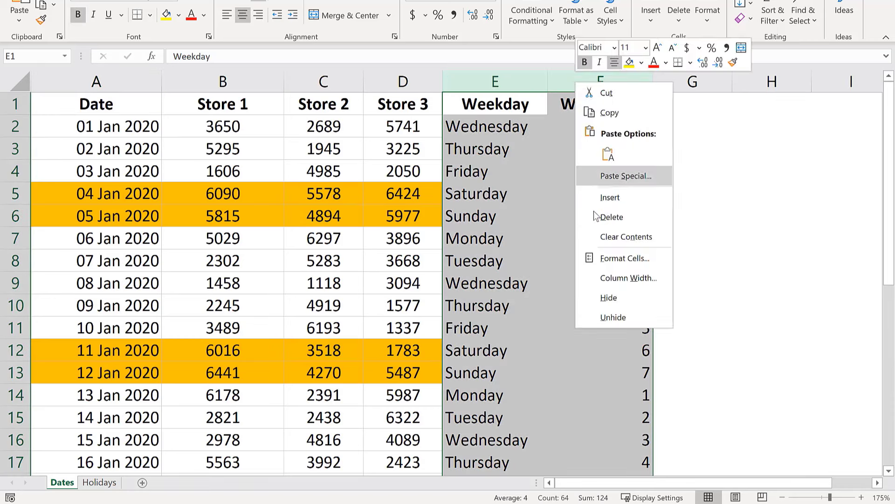
left_click(602, 216)
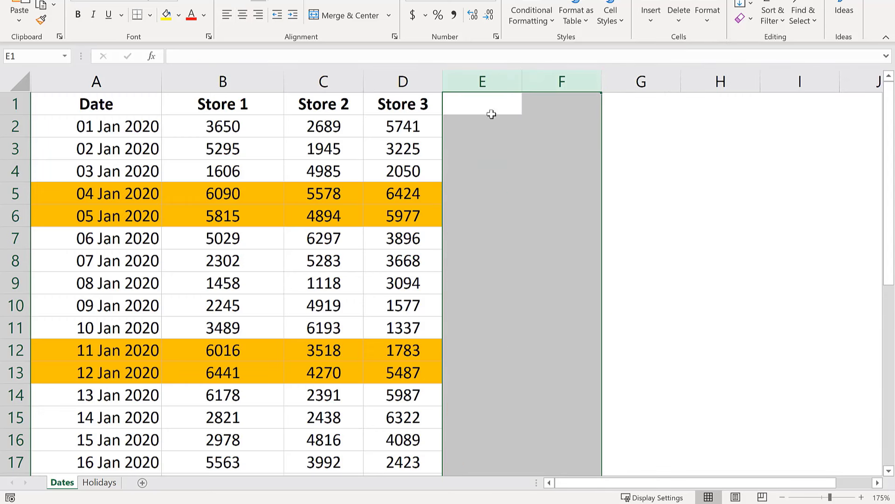
left_click(490, 81)
left_click_drag(522, 82, 603, 81)
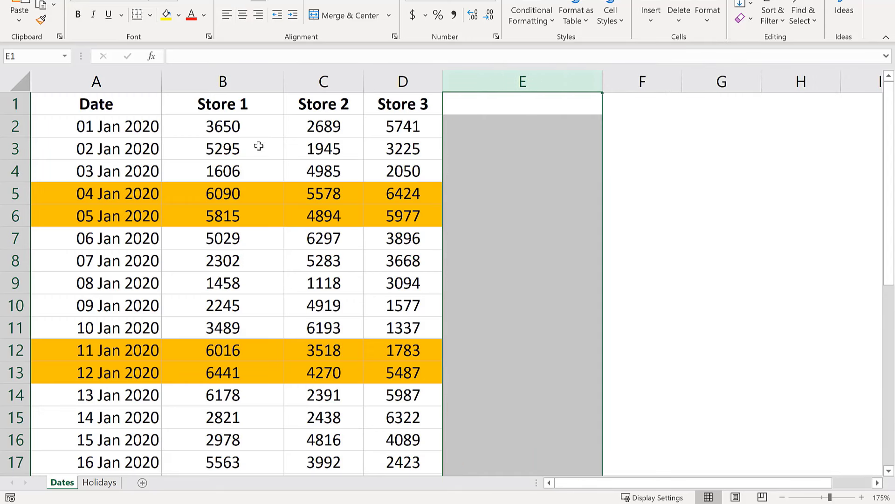
- Start a VLOOKUP formula in cell E2 of the Dates sheet with A2 as the lookup value
left_click(105, 127)
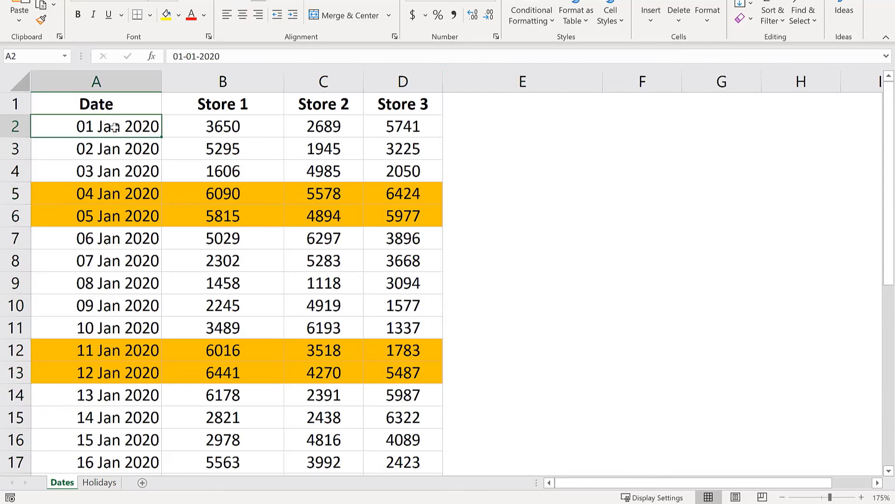
left_click(101, 483)
left_click(65, 483)
left_click(496, 131)
type("=vlo")
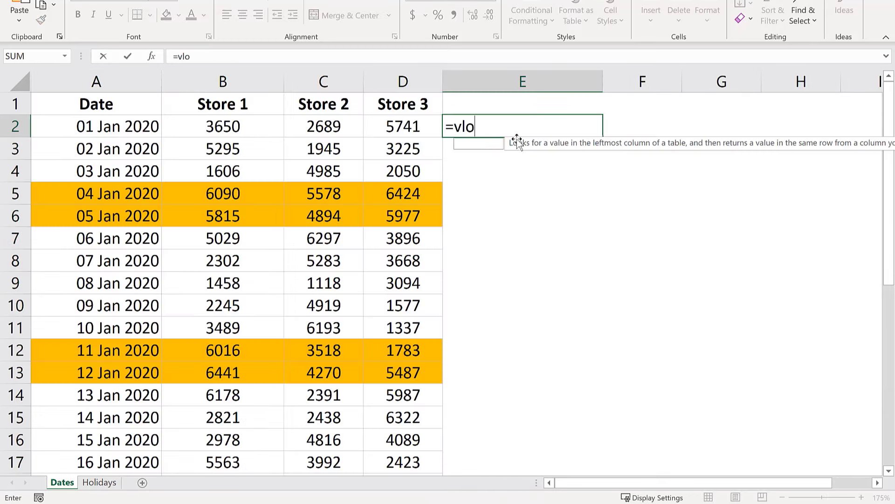
key("Tab")
left_click(125, 129)
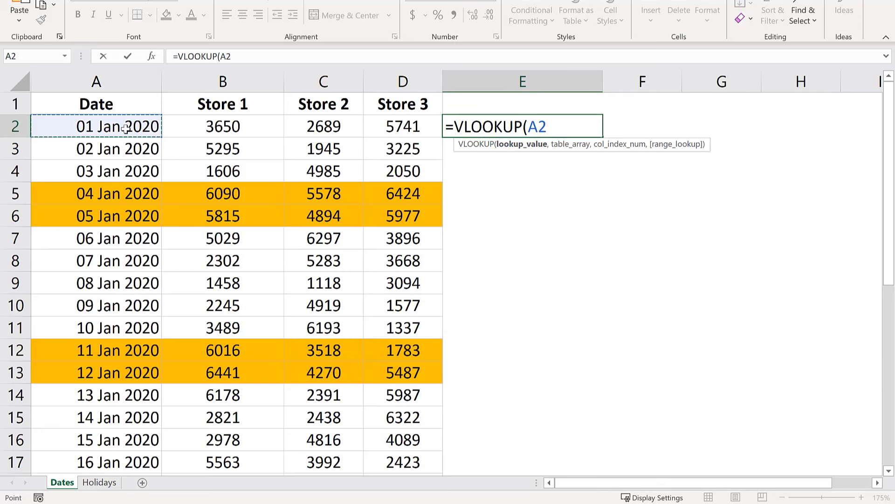
type(",")
- Complete the VLOOKUP with the absolute range Holidays!$B$2:$B$12, column index 1 and 0 for an exact match
left_click(98, 483)
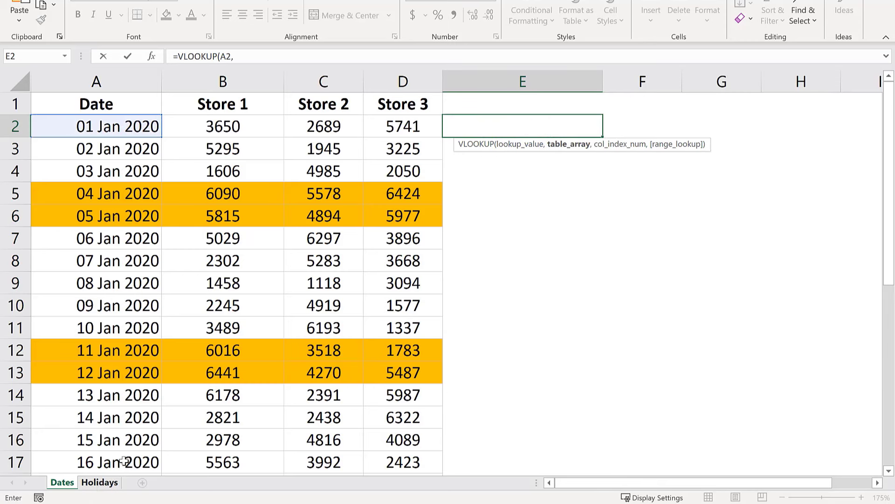
left_click_drag(320, 124, 329, 353)
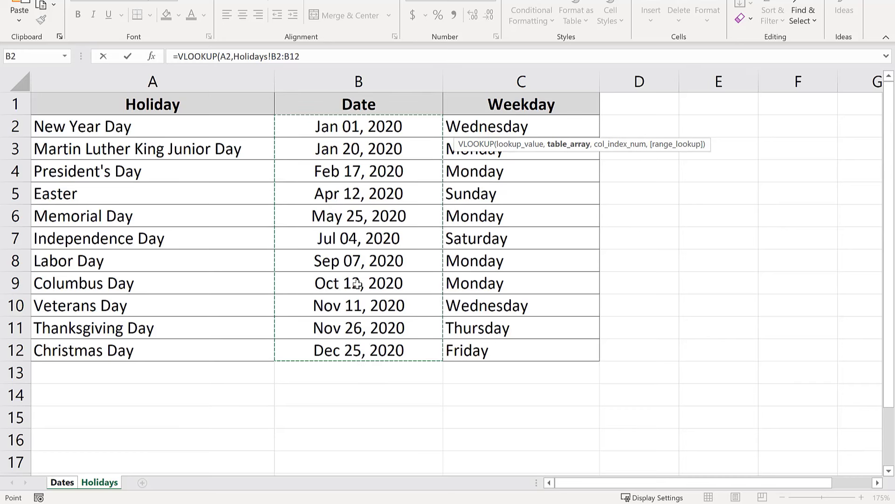
key("F4")
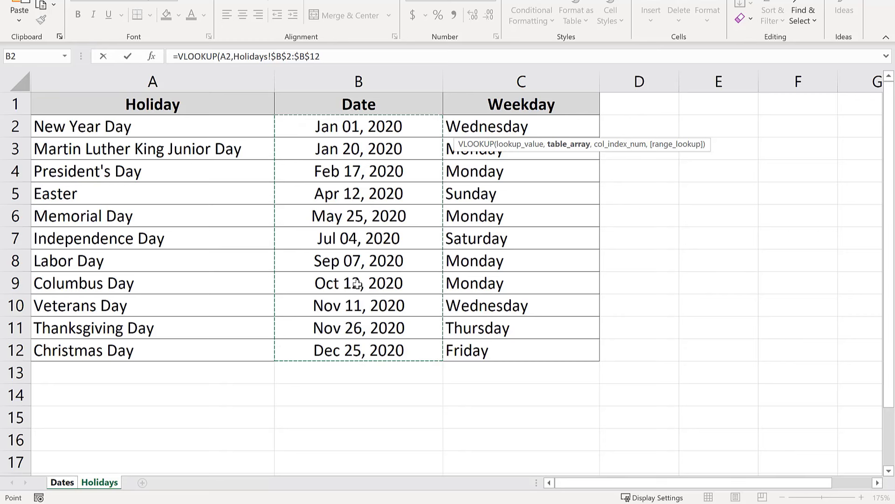
type(",")
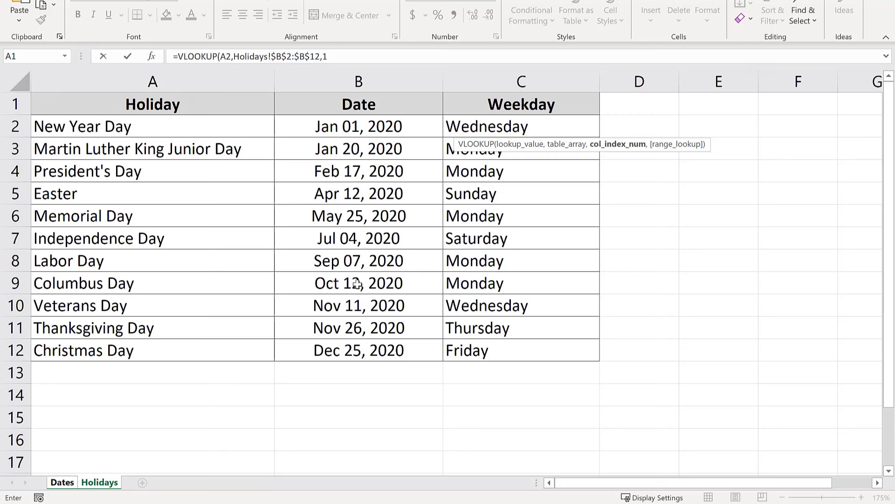
type("1,0")
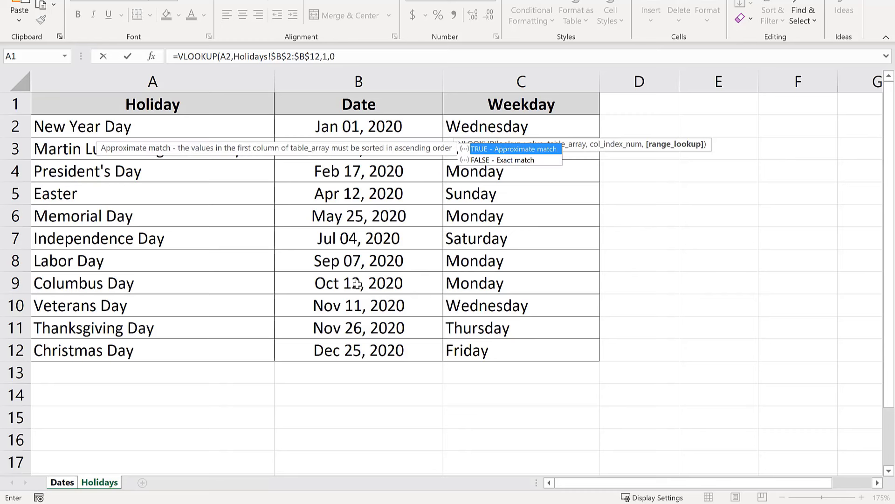
type(")")
key("Return")
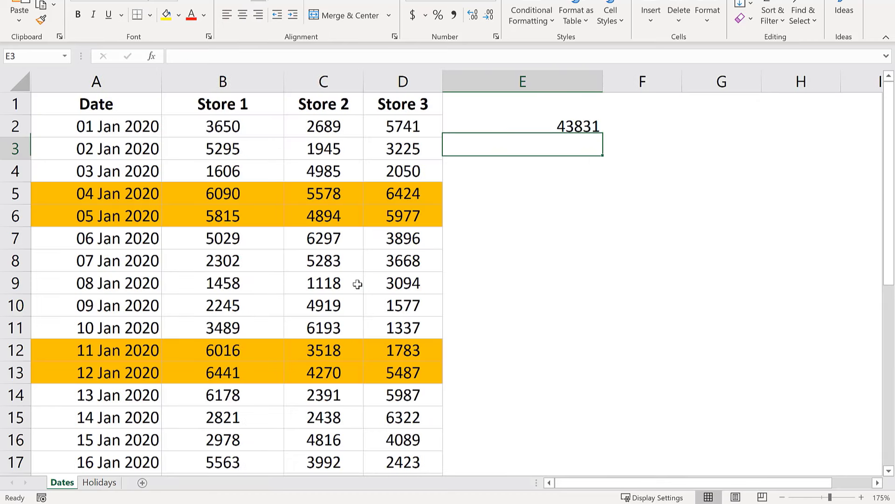
- Lock the lookup value as $A2 in the E2 formula and fill the formula down column E
key("Up")
key("F2")
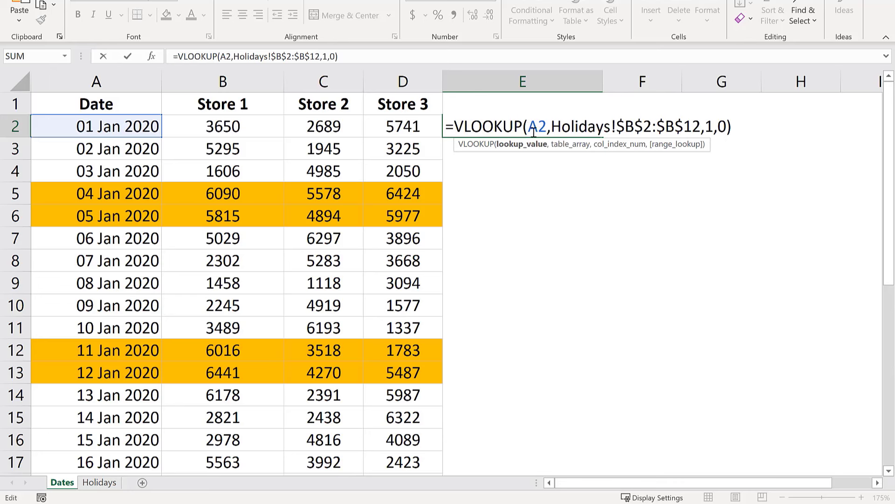
type("$")
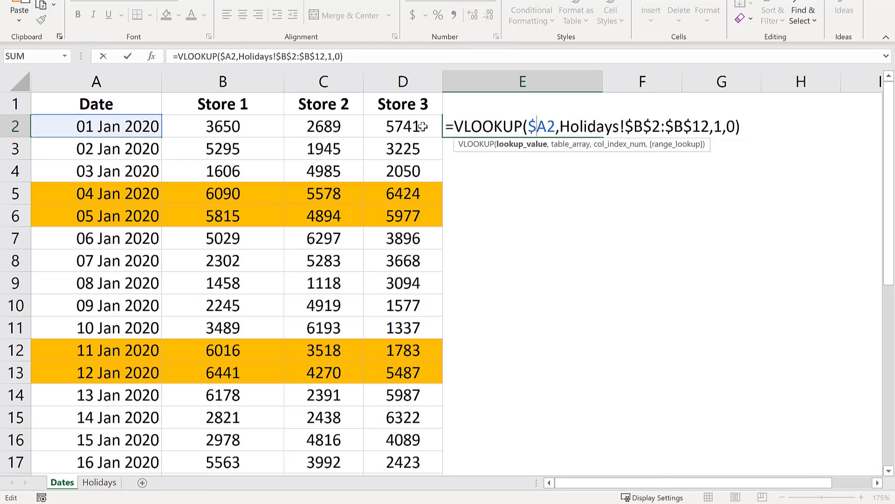
key("Return")
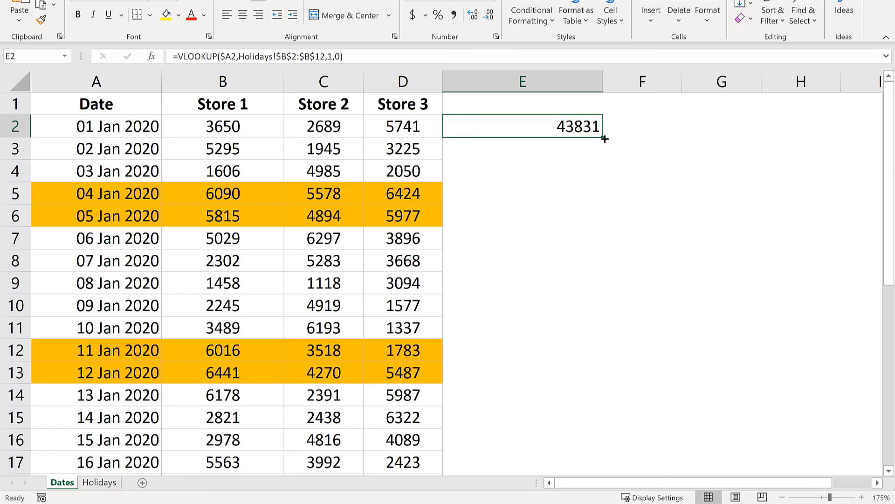
double_click(604, 138)
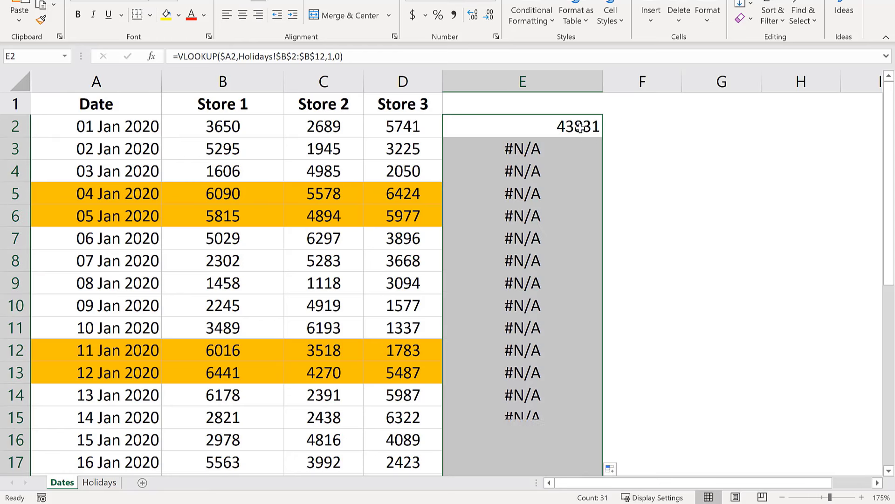
left_click(538, 125)
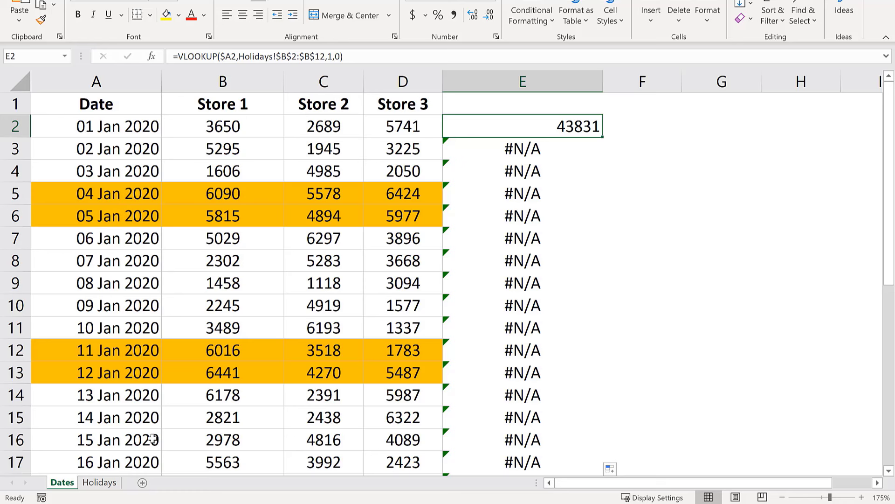
- Wrap the VLOOKUP formula in E2 in ISNUMBER and fill the updated formula down column E
double_click(515, 134)
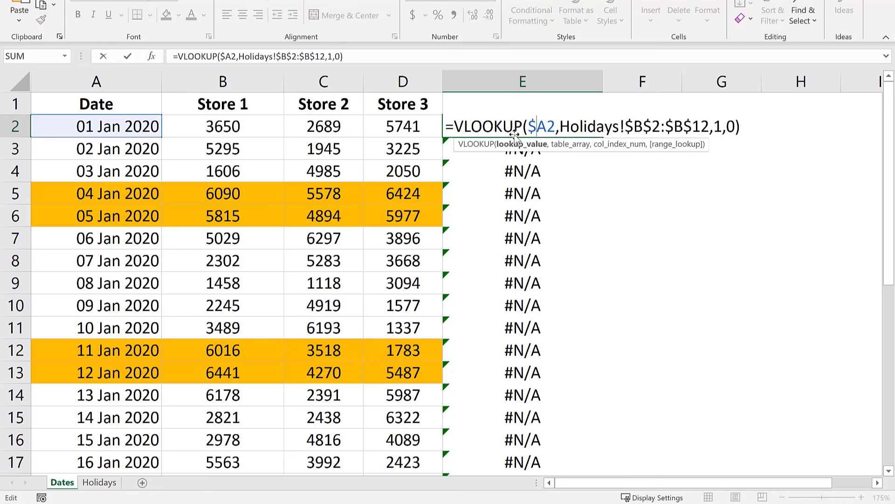
key("Home")
type("ISNUMBER(")
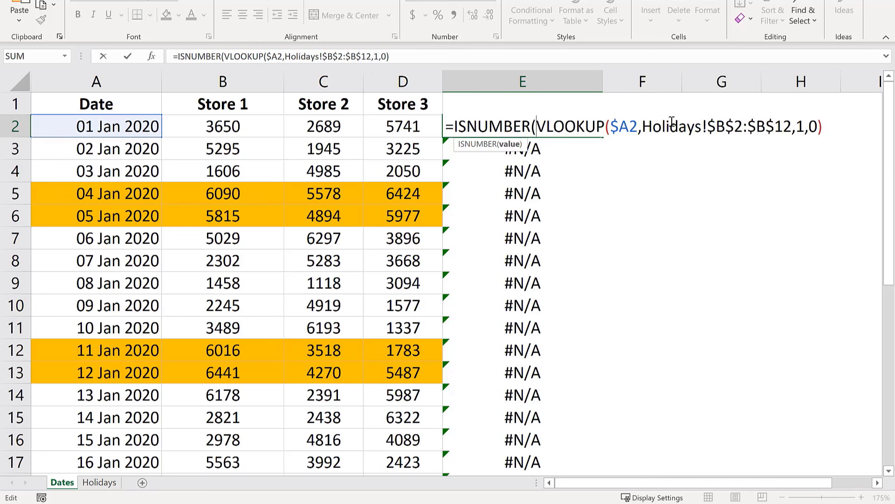
left_click(827, 128)
type(")")
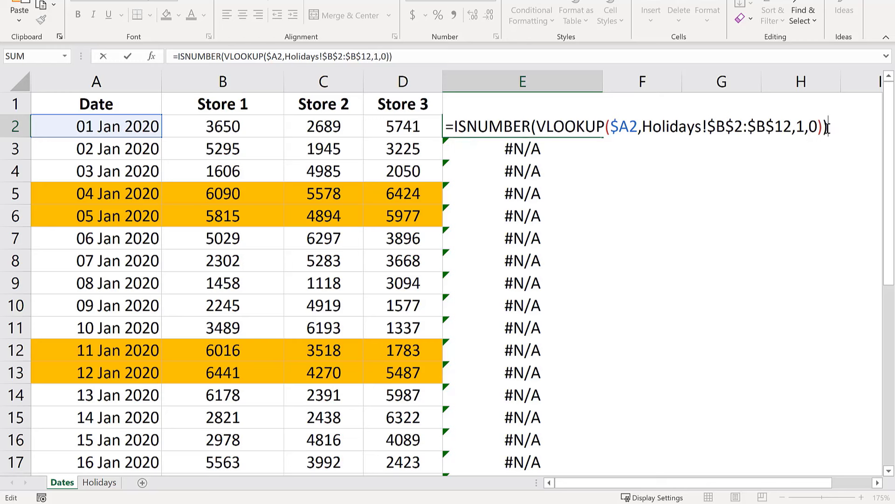
key("ctrl+Return")
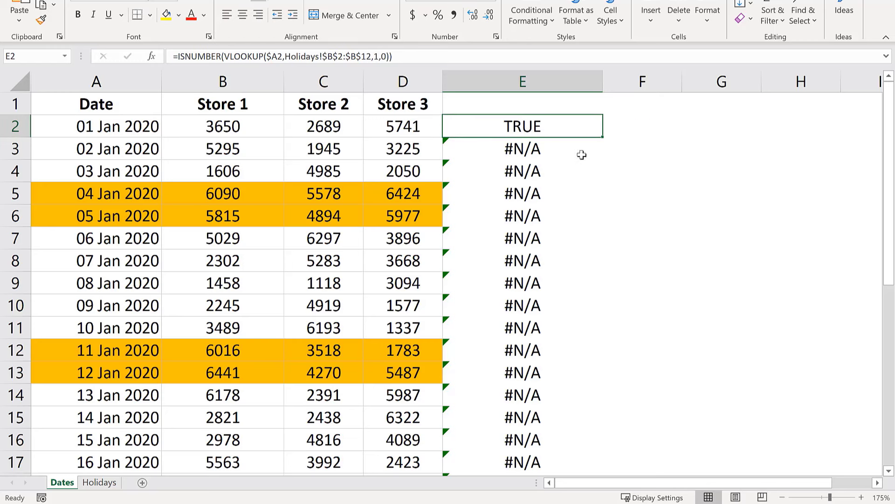
double_click(603, 138)
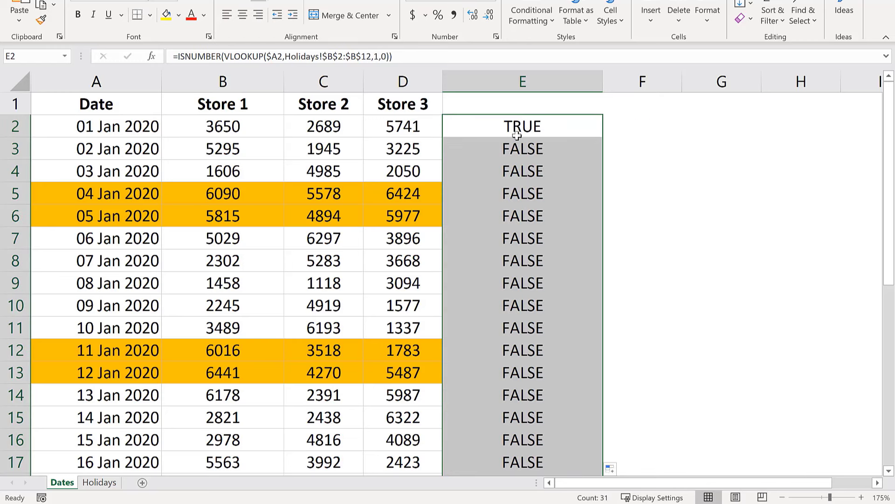
- Start a formula-based conditional formatting rule for all data rows in columns A to D, reusing E2's formula =ISNUMBER(VLOOKUP($A2,Holidays!$B$2:$B$12,1,0))
double_click(544, 129)
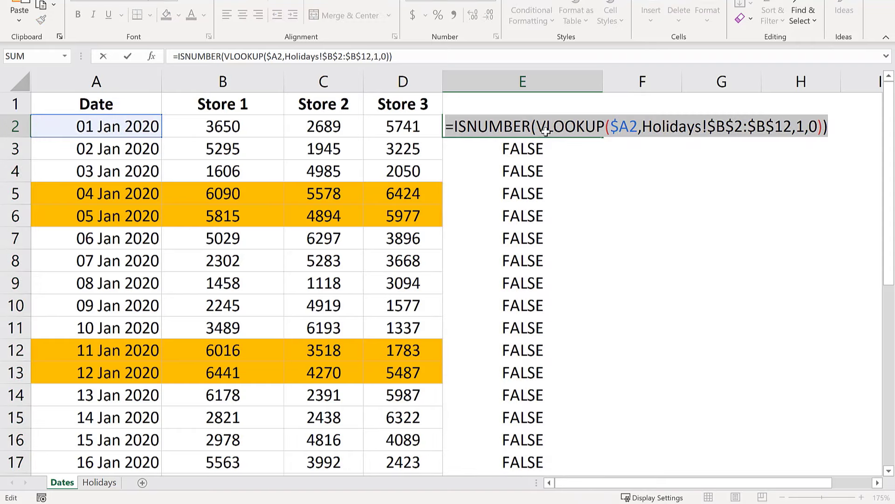
key("Escape")
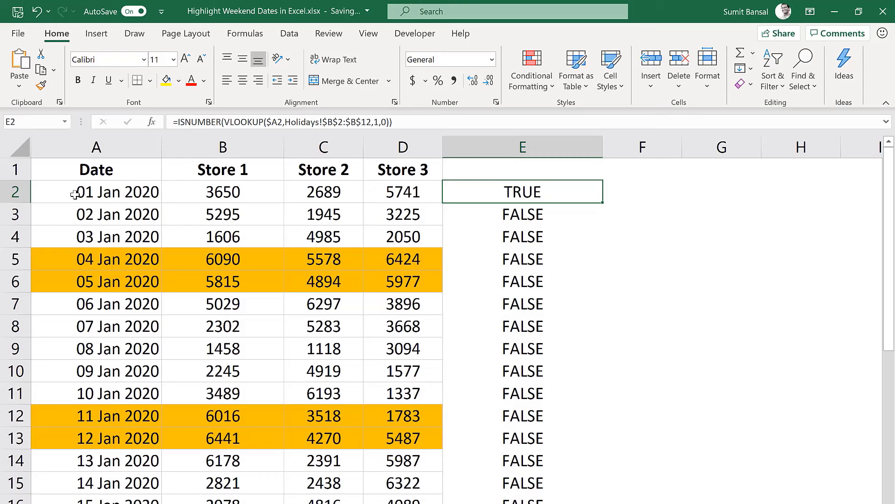
left_click(116, 195)
key("ctrl+shift+Down")
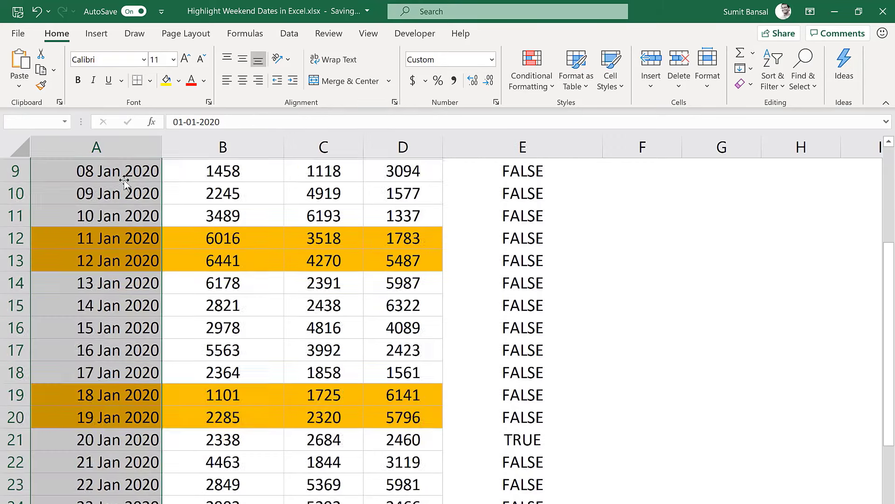
key("ctrl+shift+Right")
key("shift+Left")
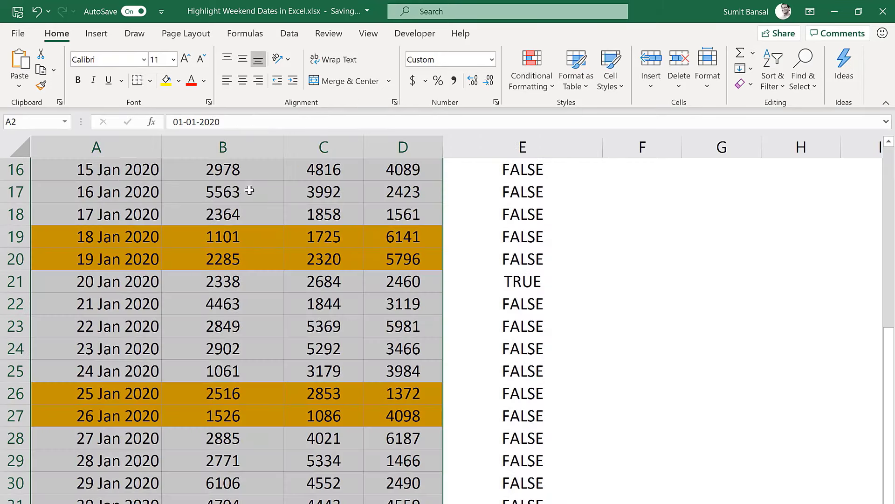
scroll(246, 190, "up", 5)
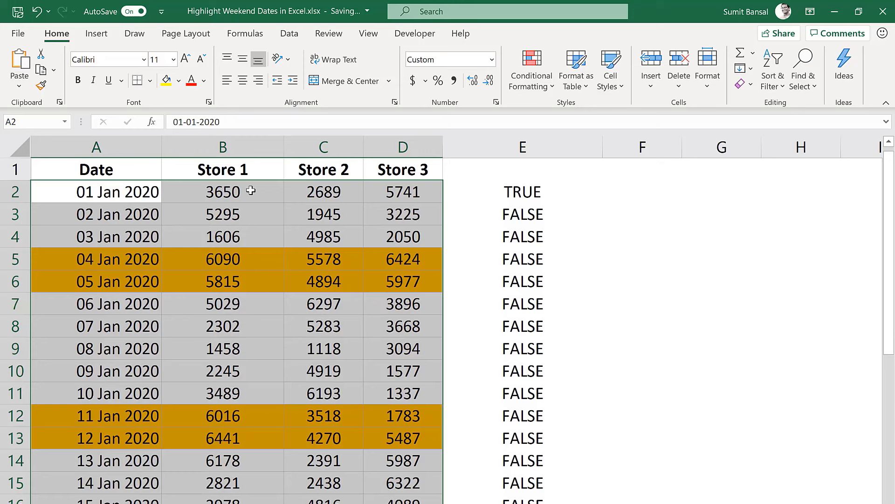
left_click(532, 77)
left_click(552, 270)
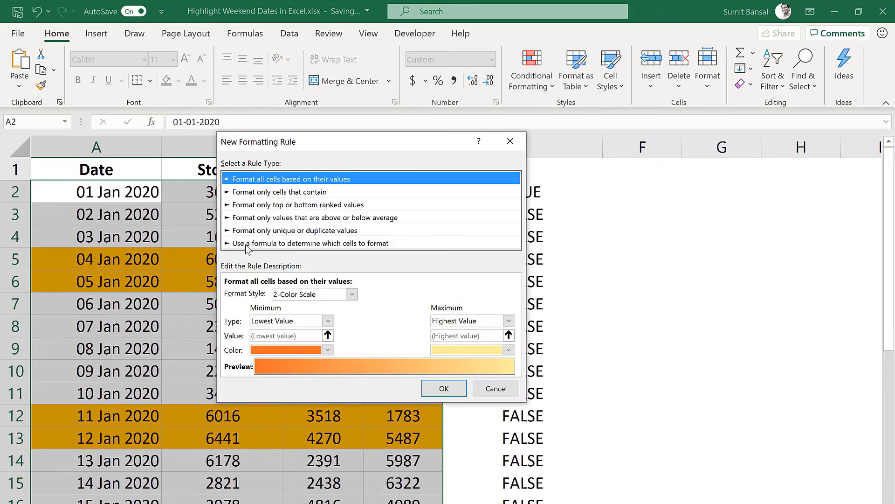
left_click(280, 243)
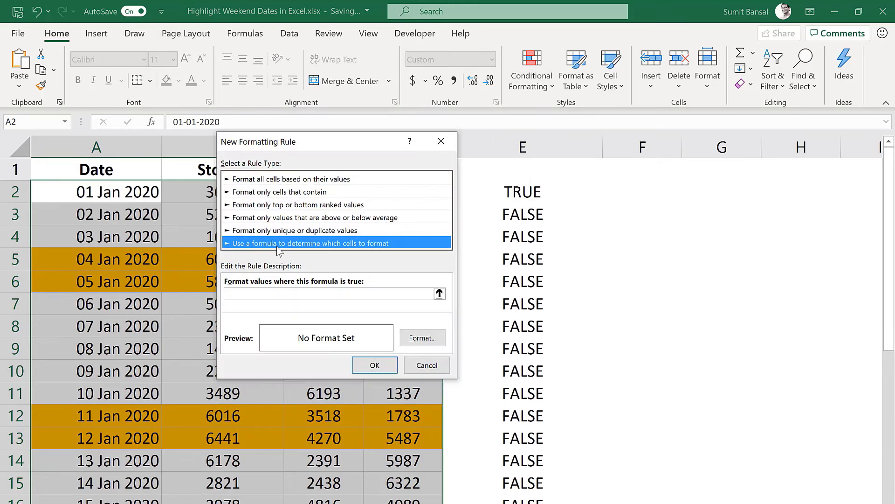
left_click(292, 293)
type("=ISNUMBER(VLOOKUP($A2,Holidays!$B$2:$B$12,1,0))")
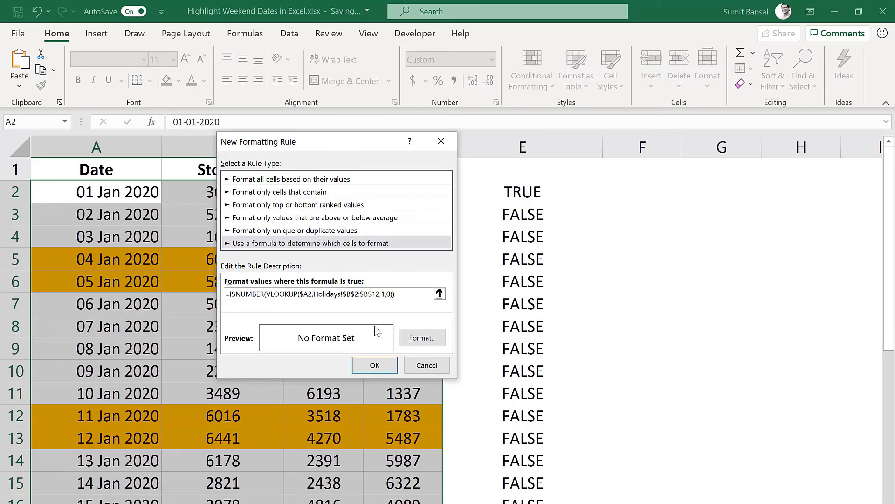
- Give the holiday rule a solid blue fill, apply it, and check the highlighted rows in the table
left_click(420, 338)
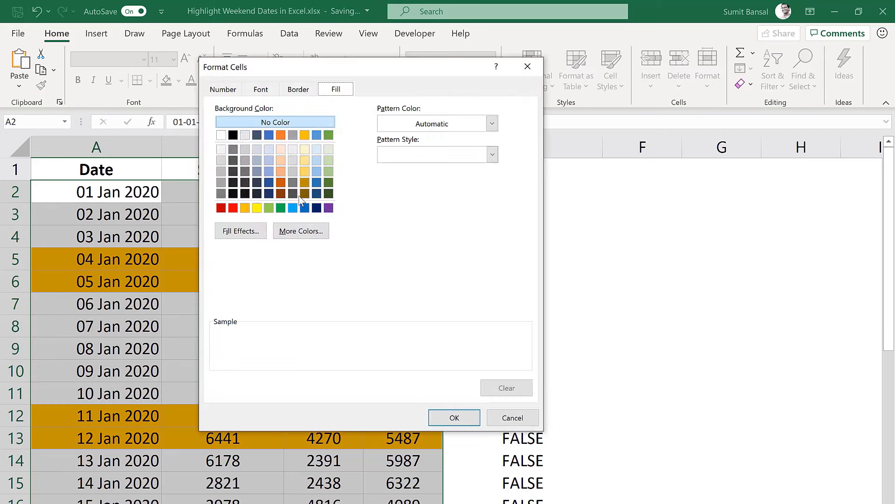
left_click(269, 135)
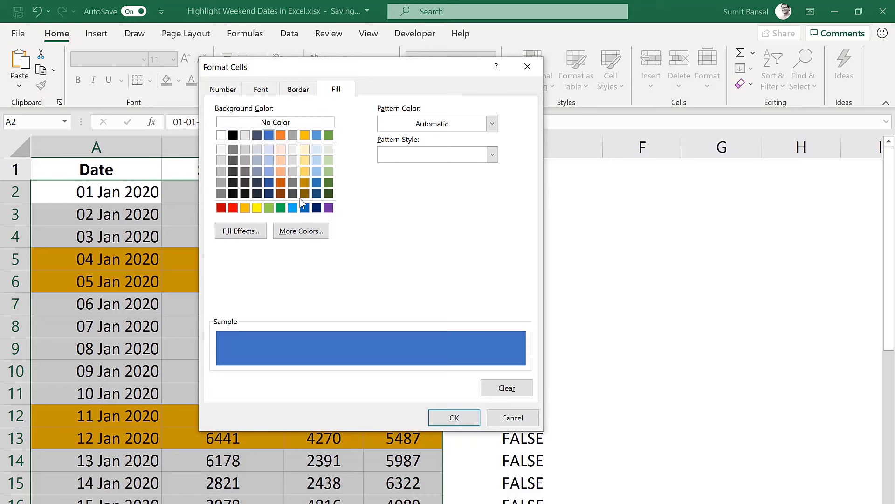
left_click(445, 418)
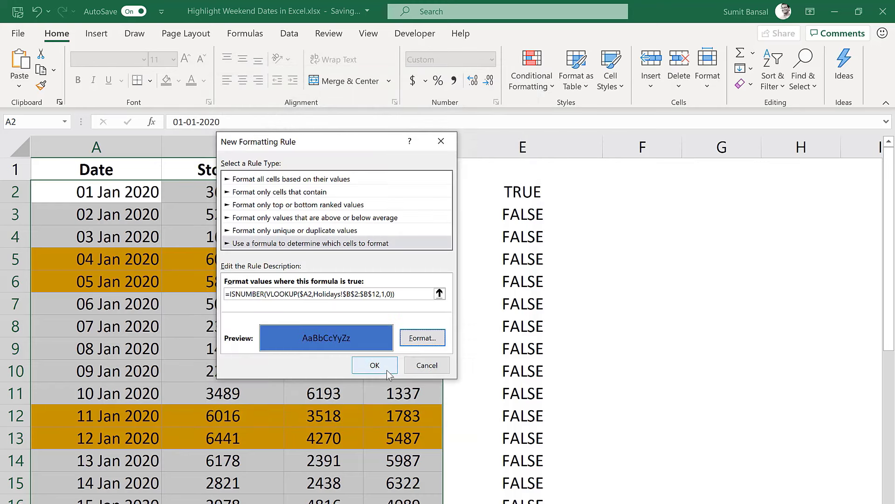
left_click(376, 365)
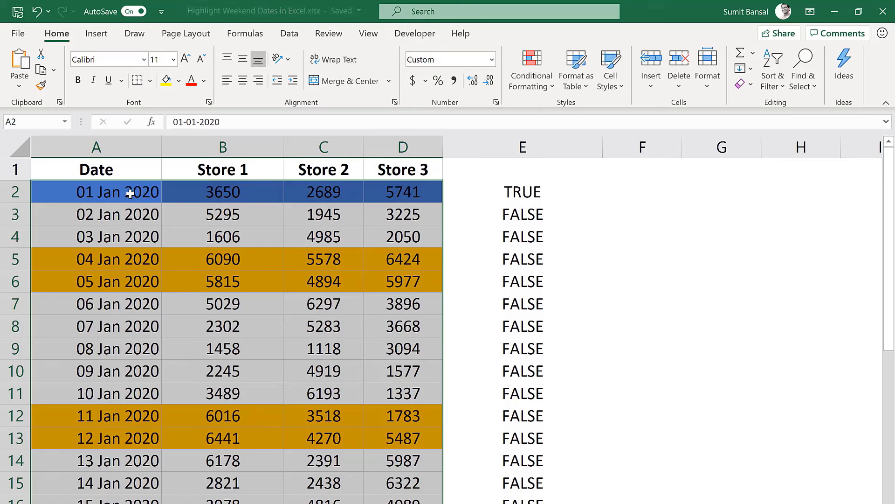
scroll(199, 327, "down", 5)
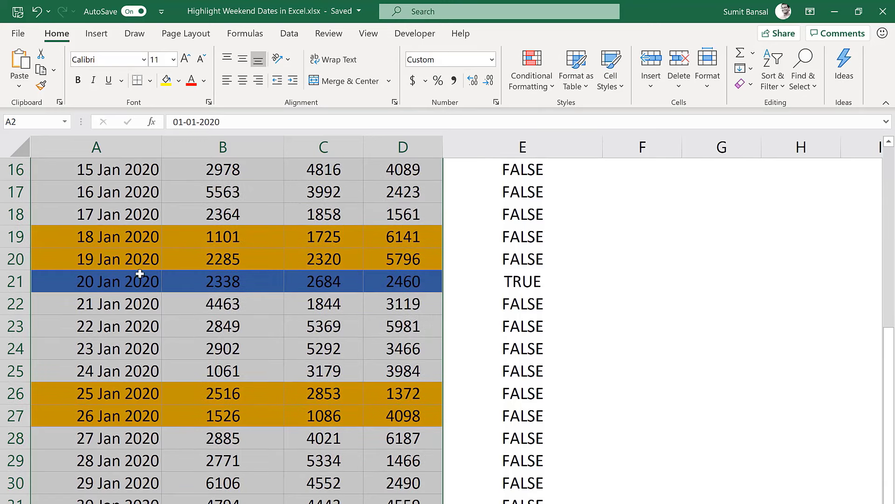
scroll(339, 289, "up", 4)
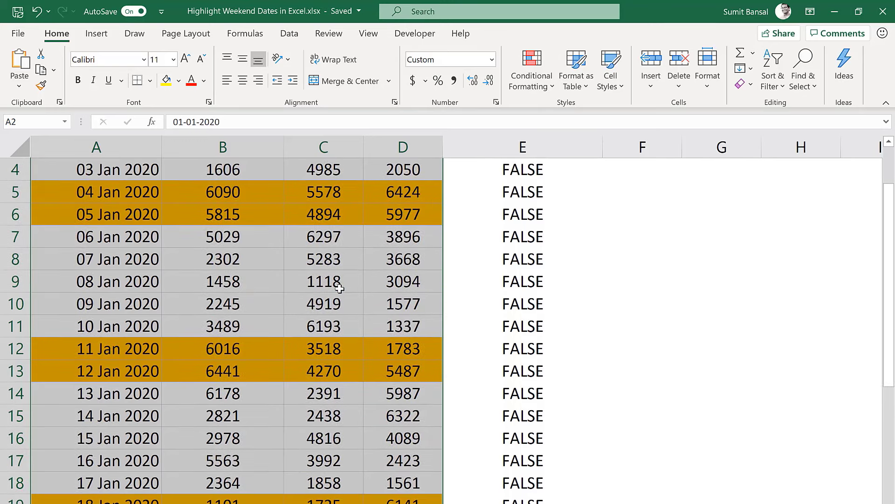
scroll(338, 292, "up", 1)
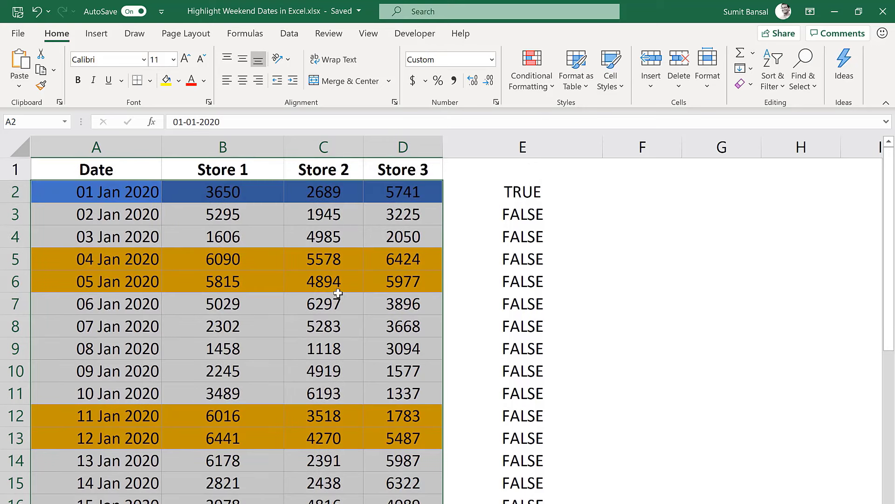